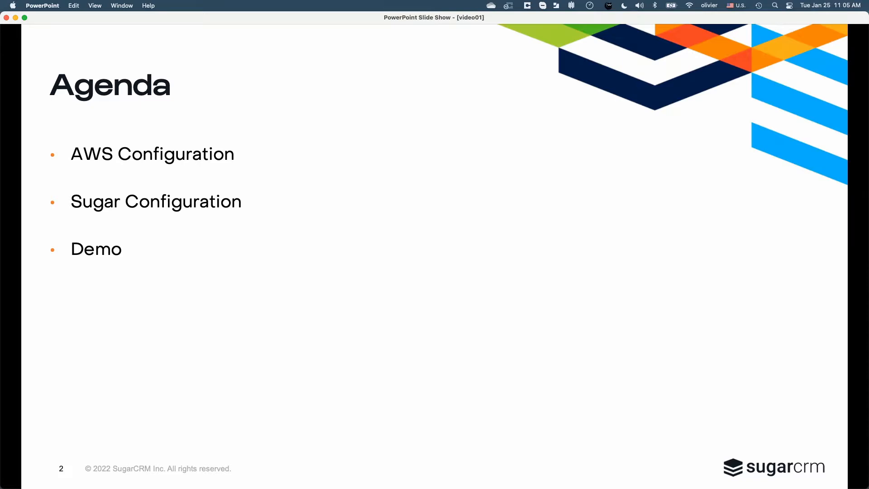
left_click(750, 276)
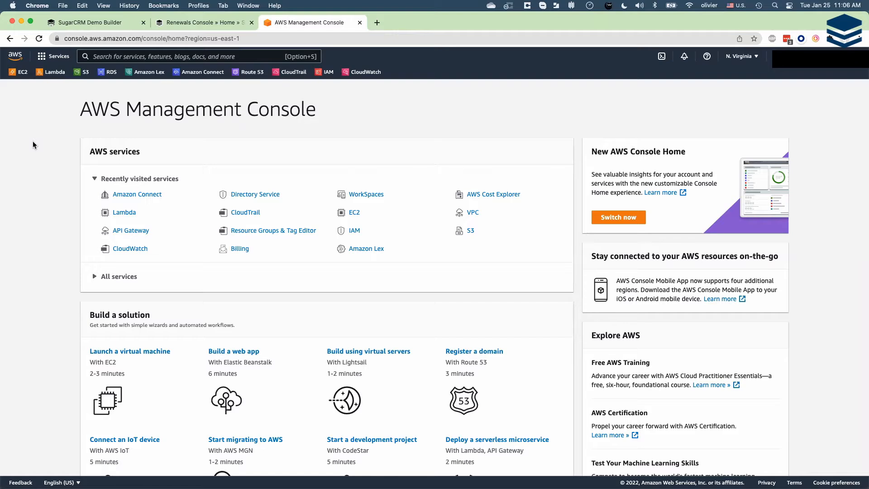
- Search the AWS services for "connect" and open Amazon Connect
left_click(131, 56)
type("co")
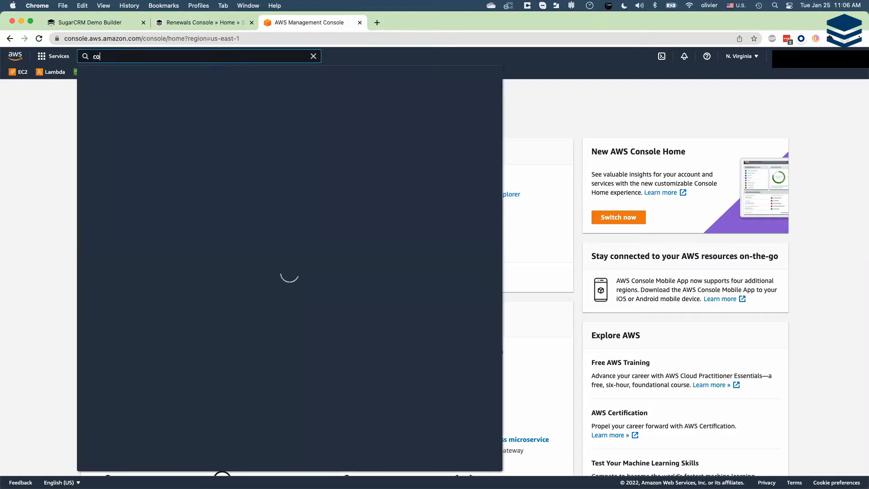
type("nnect")
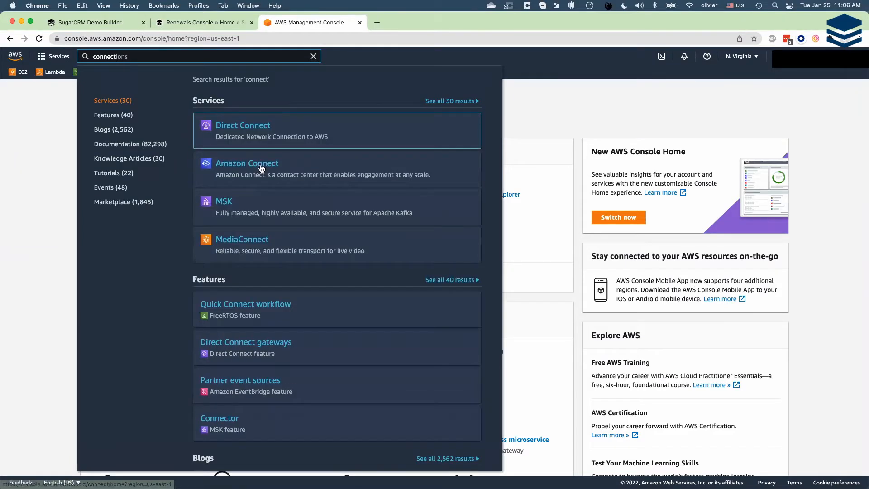
left_click(262, 168)
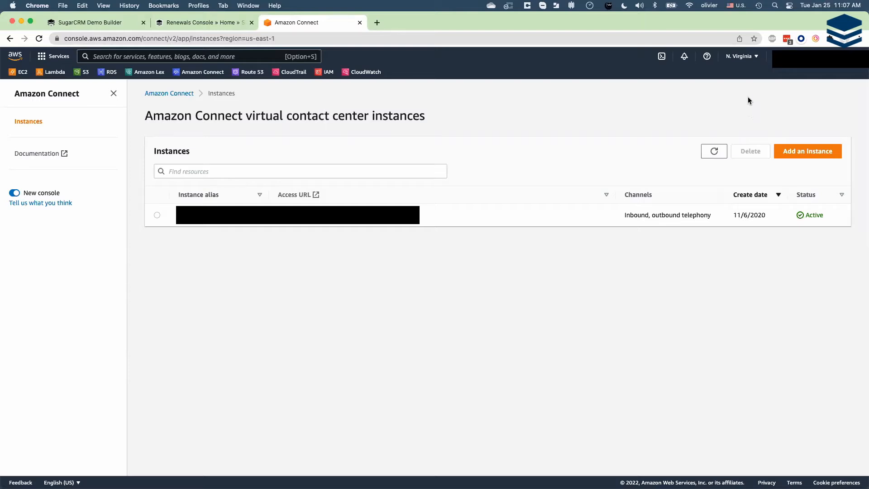
- Look through the AWS regions available for Amazon Connect
left_click(757, 59)
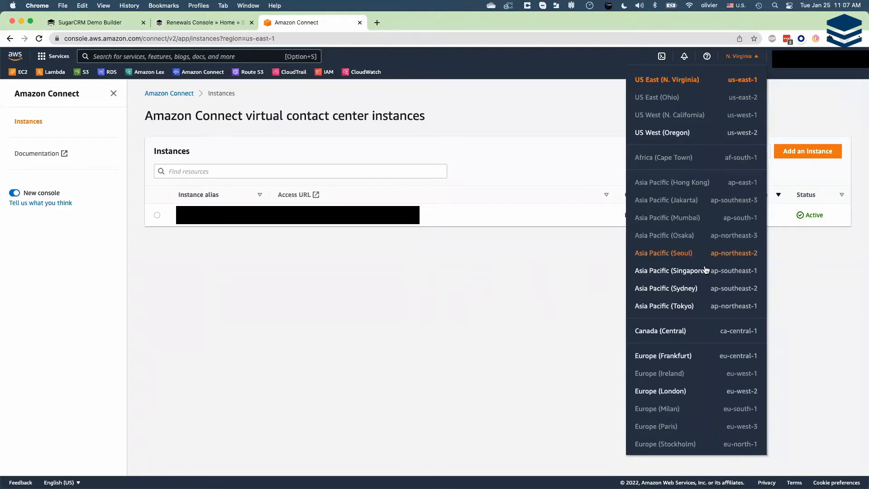
scroll(705, 254, "down", 3)
scroll(708, 286, "up", 3)
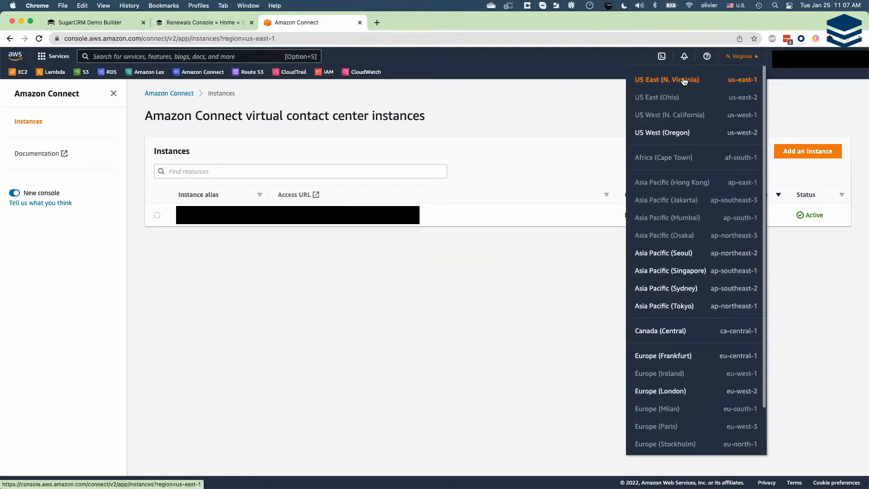
left_click(581, 102)
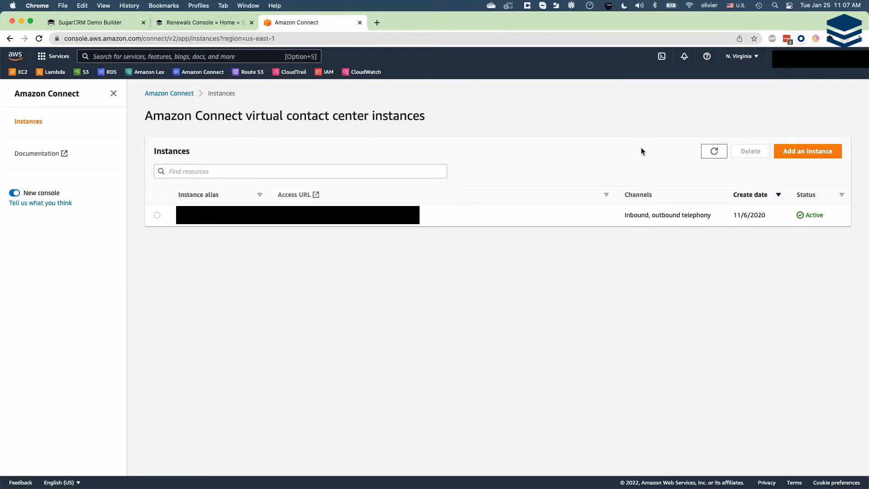
- Start a new Amazon Connect instance that stores its users in Amazon Connect, with the access URL alias slgeneric01
left_click(819, 156)
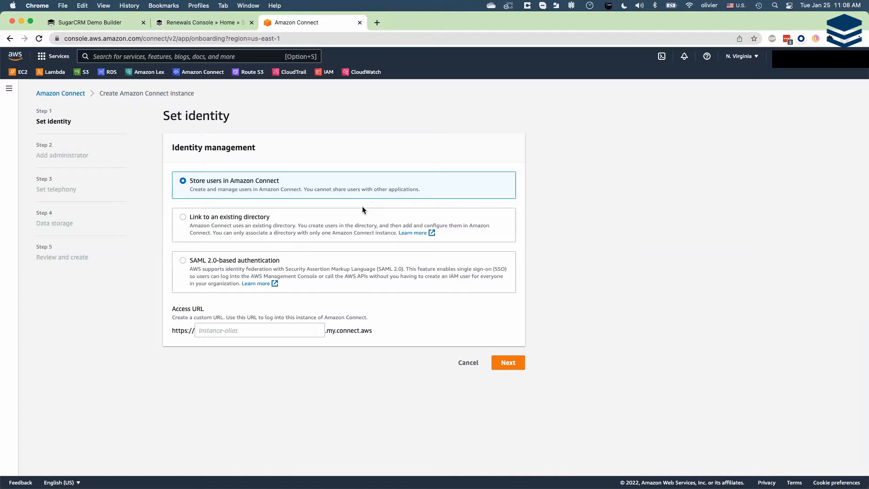
left_click(254, 332)
type("sl")
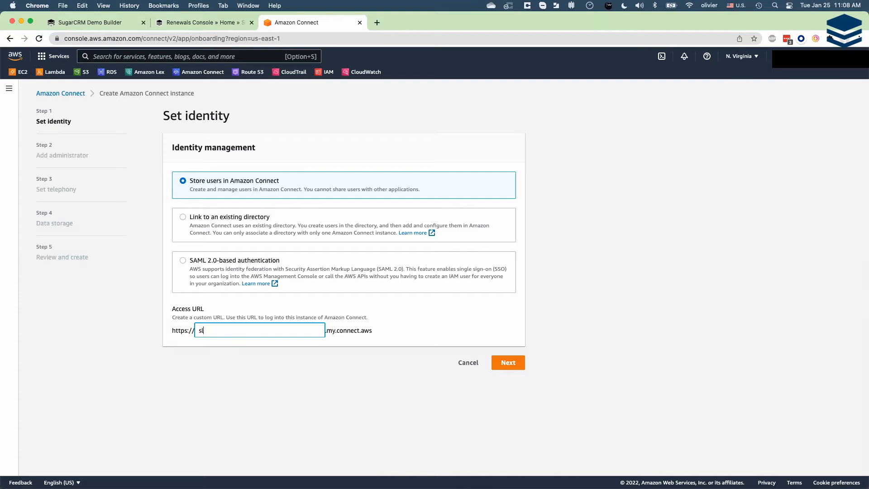
type("generic01")
left_click(510, 365)
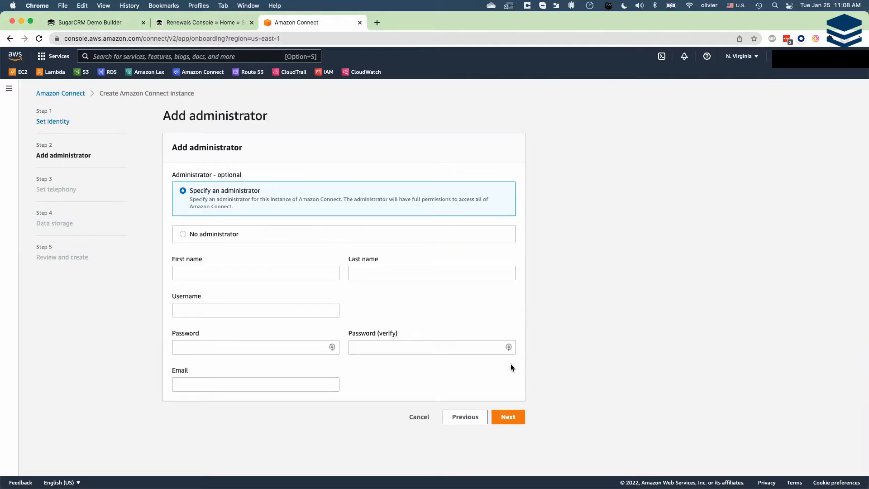
- Enter the administrator's first name, last name and username
left_click(267, 273)
key("Tab")
key("Tab")
- Enter the administrator's password and repeat it for verification
key("Tab")
type("*********")
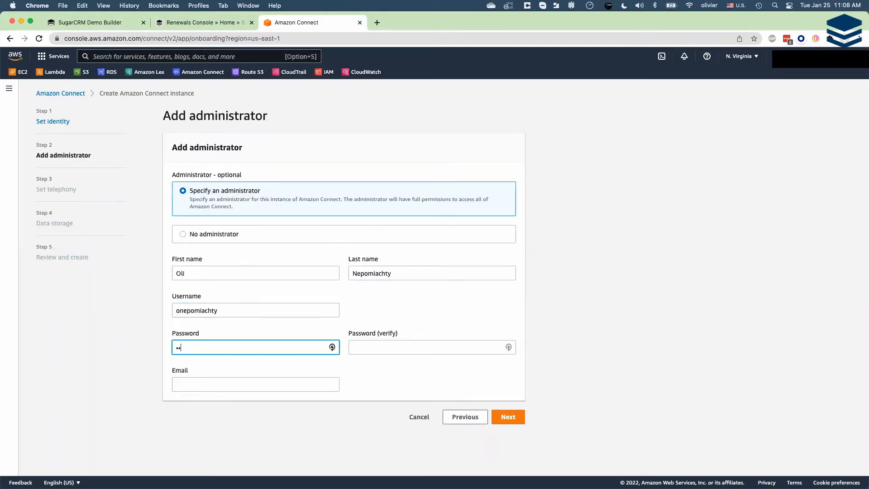
key("Tab")
type("*********")
- Fill in the administrator's e-mail address, correct its spelling and proceed to the telephony settings
key("Tab")
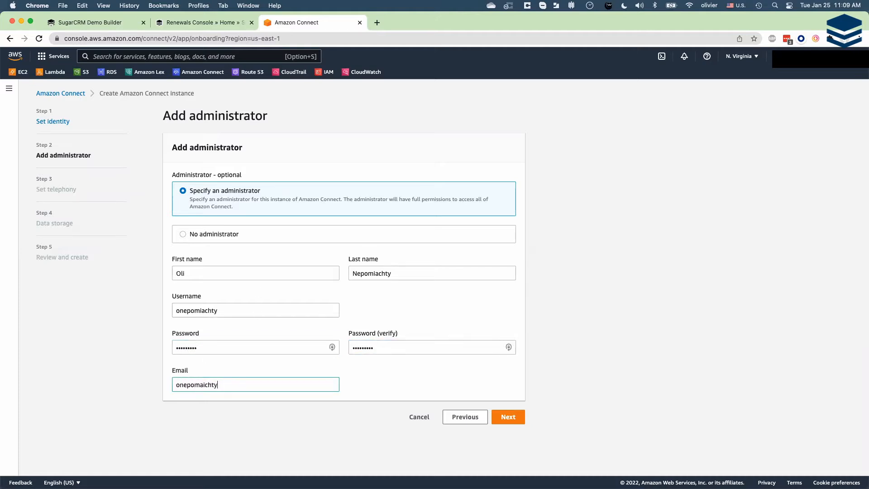
left_click(205, 385)
key("BackSpace")
key("BackSpace")
type("ia")
left_click(370, 424)
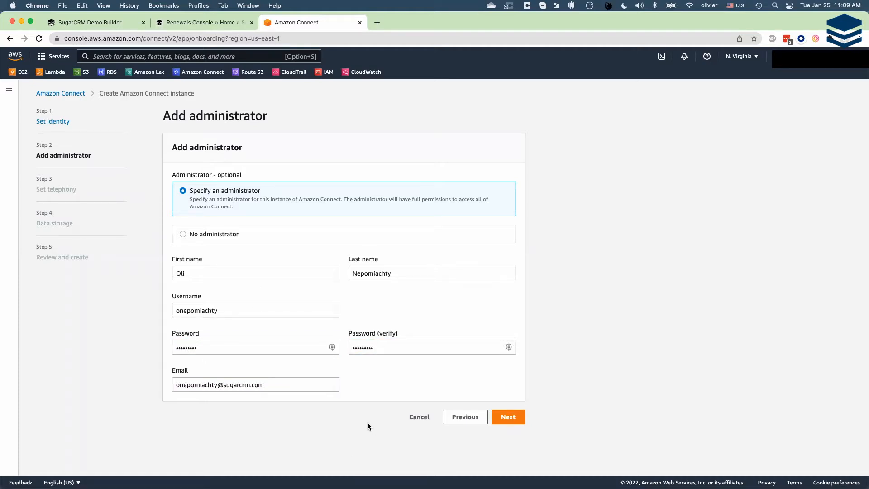
left_click(506, 418)
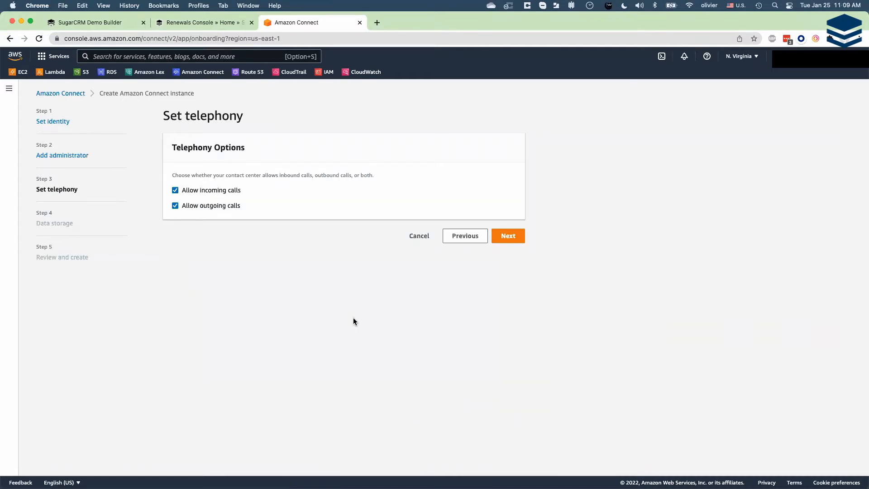
- Accept the default telephony and data storage settings and create the instance
left_click(511, 234)
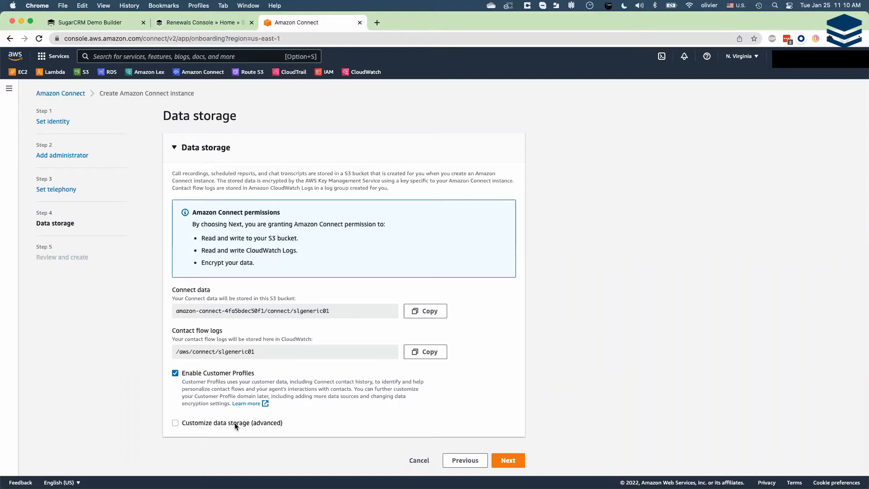
left_click(508, 461)
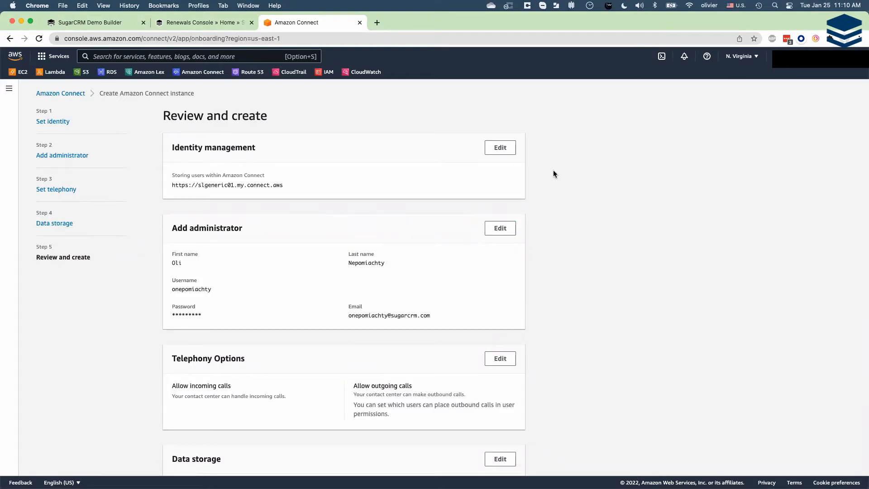
scroll(553, 172, "down", 10)
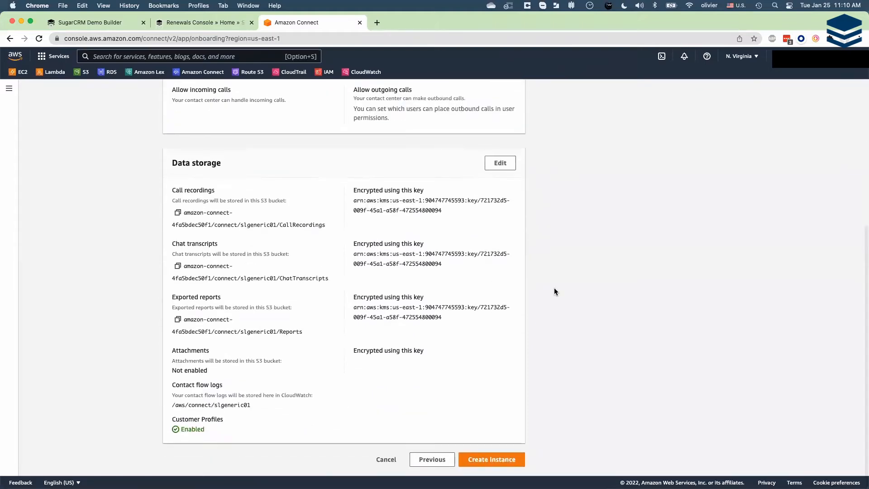
left_click(500, 461)
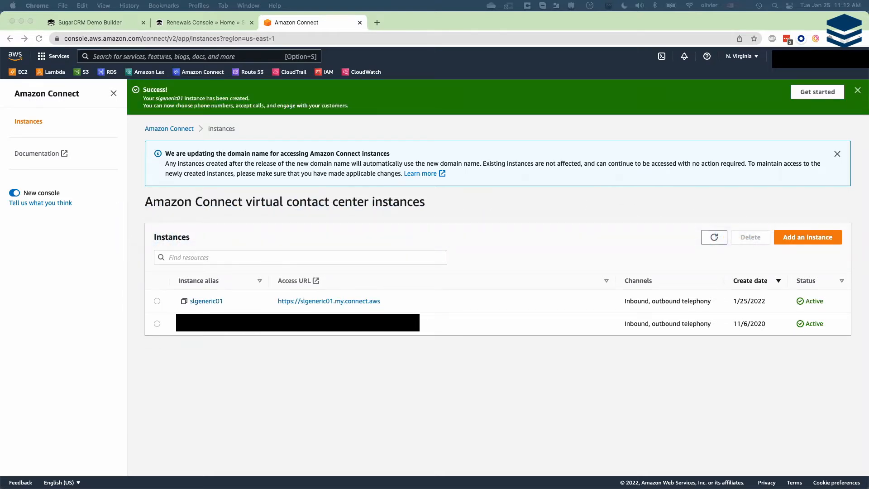
- Open the new instance's first-time setup and begin claiming a phone number
left_click(815, 93)
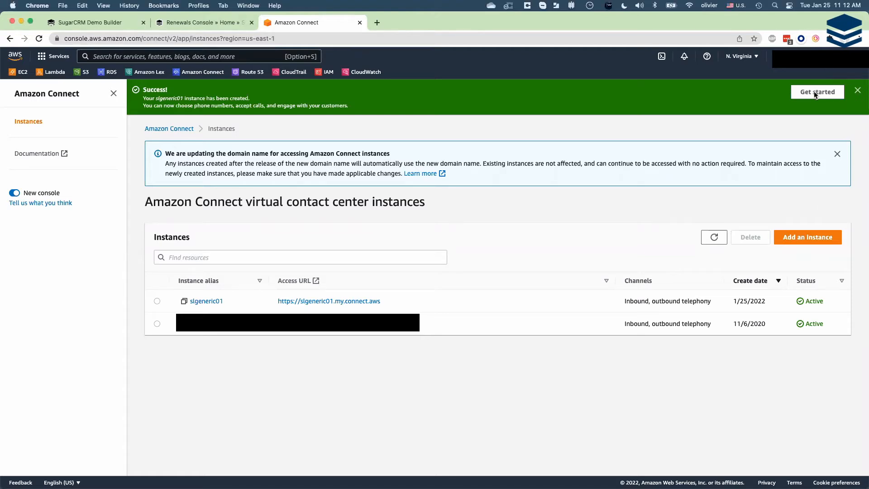
left_click(814, 92)
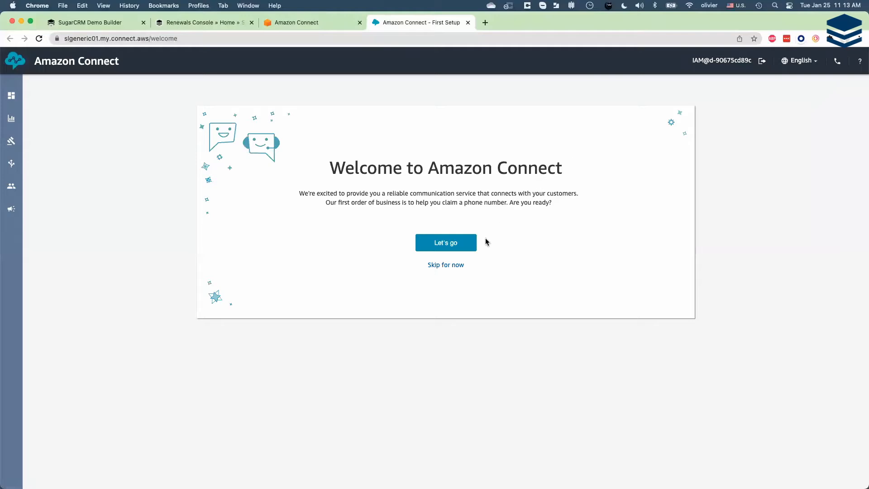
left_click(469, 246)
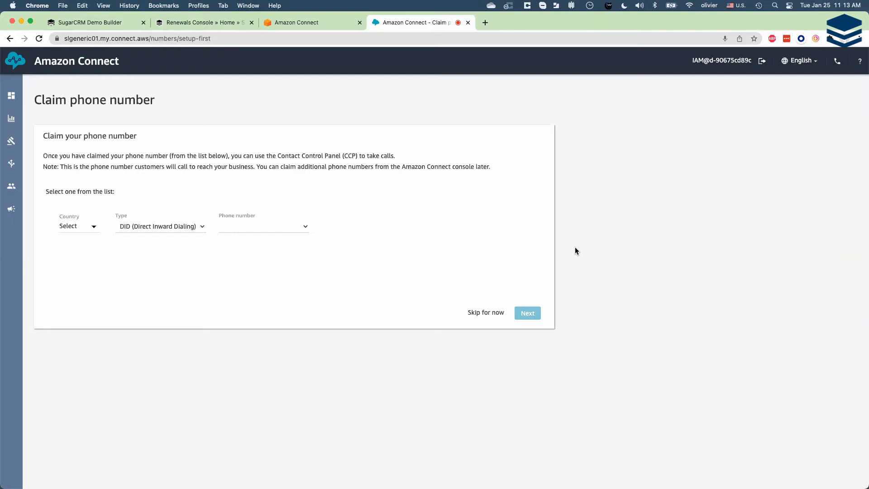
- Claim a United States DID (Direct Inward Dialing) phone number and skip the test call
left_click(95, 227)
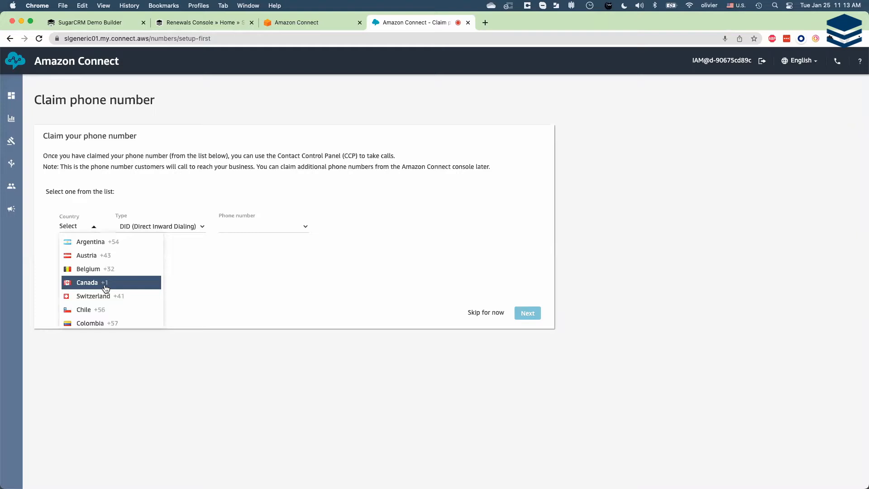
scroll(105, 289, "down", 10)
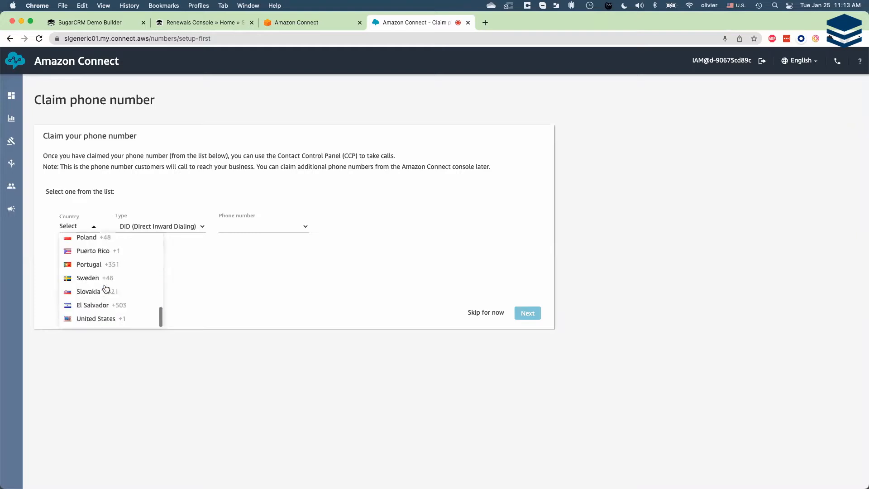
left_click(105, 320)
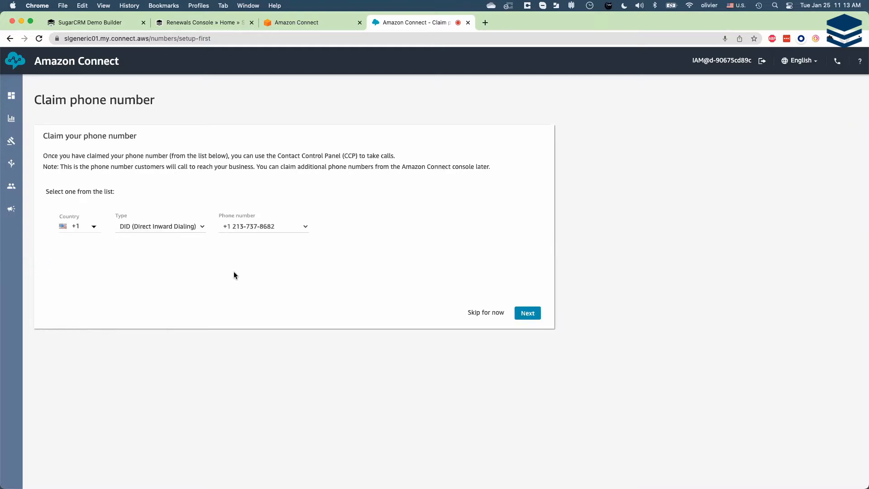
left_click(202, 227)
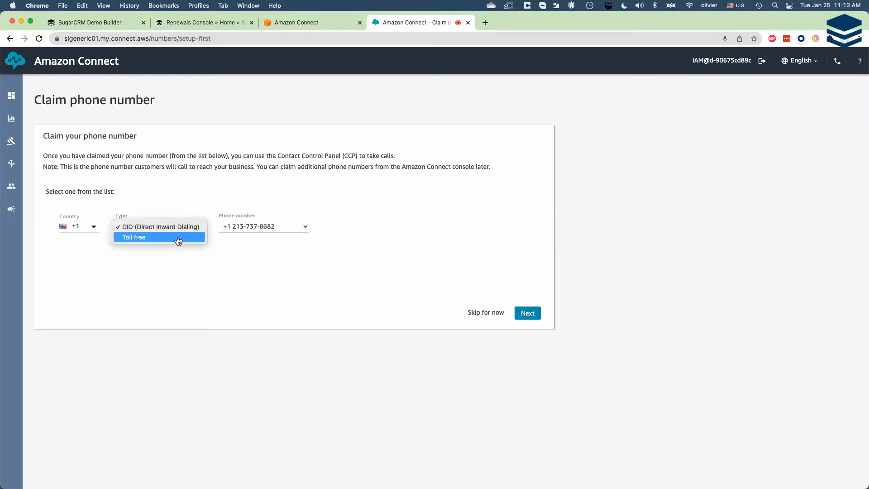
left_click(188, 201)
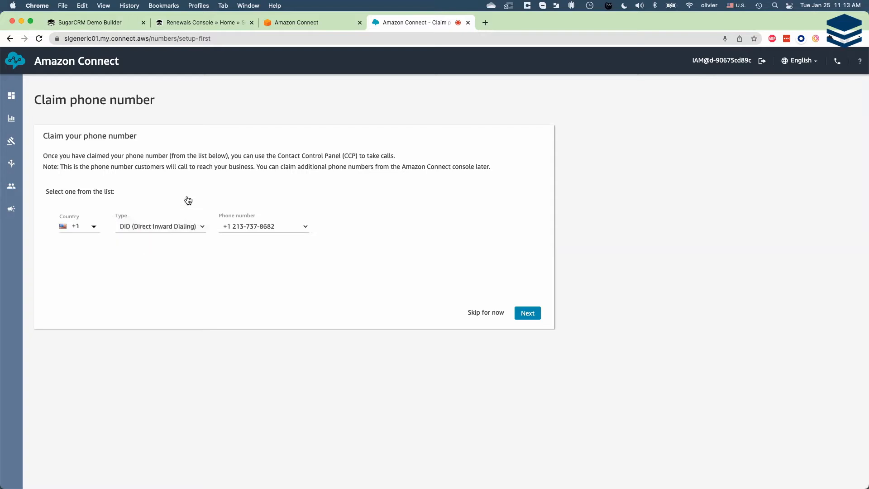
left_click(306, 230)
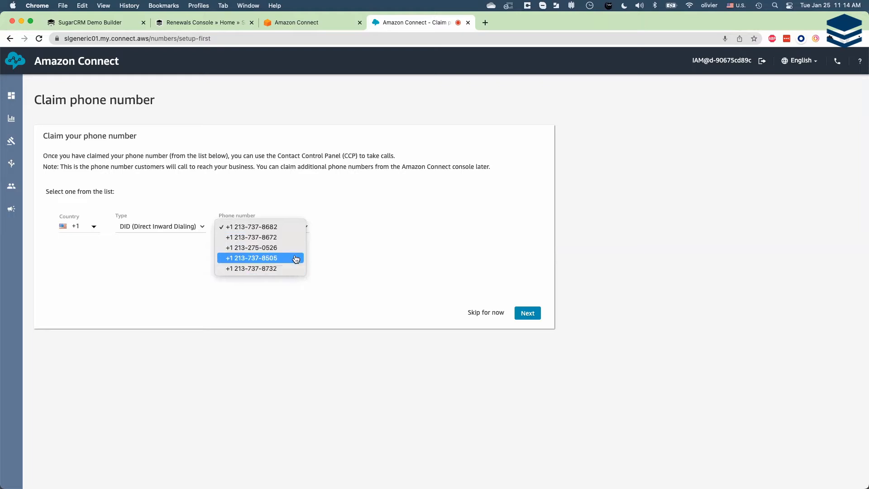
left_click(339, 206)
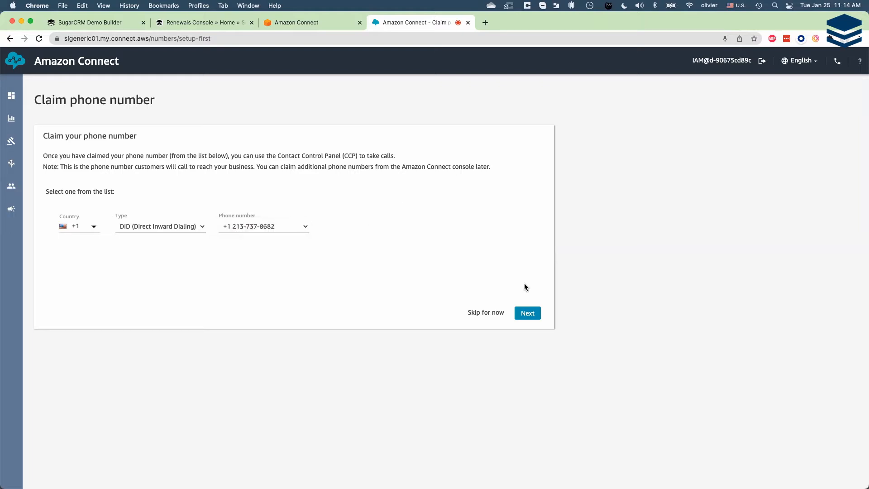
left_click(529, 313)
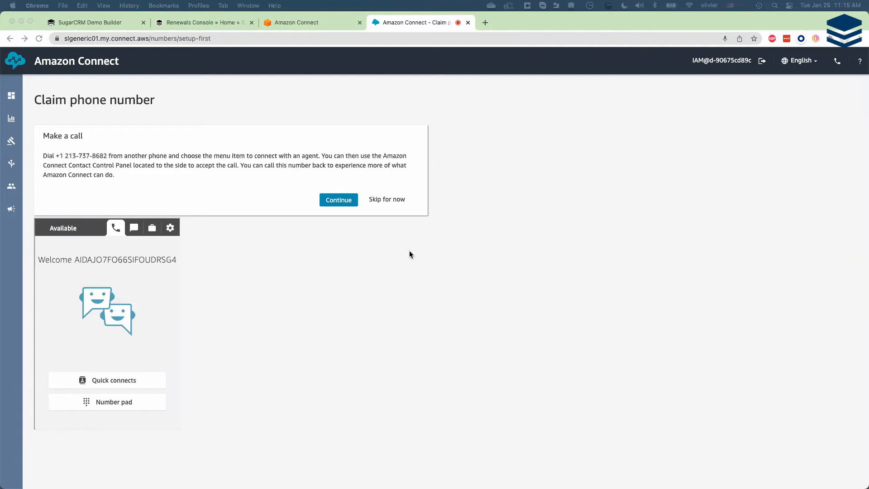
left_click(393, 199)
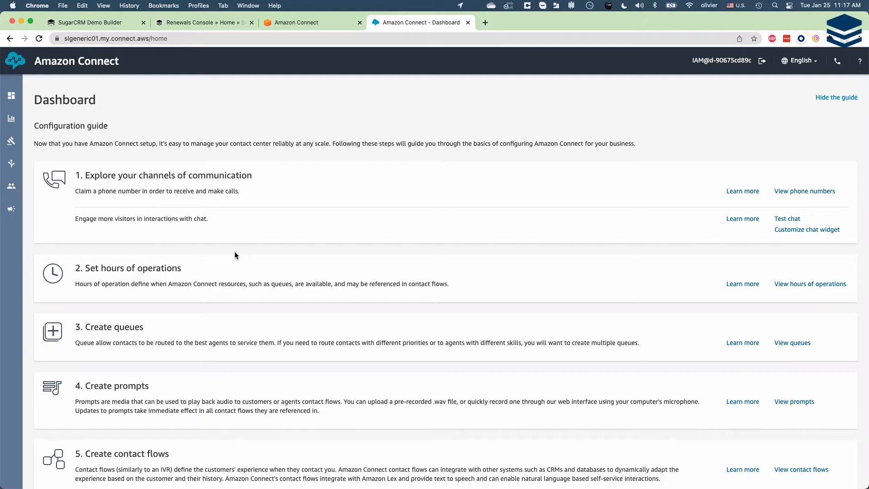
- Examine the dashboard's configuration guide and the options available for rules, routing and users
scroll(334, 318, "down", 3)
scroll(333, 320, "up", 1)
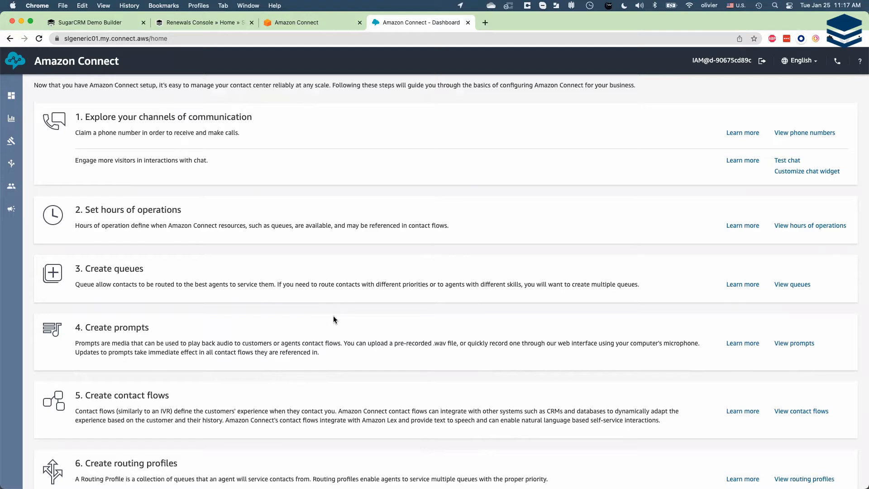
scroll(333, 318, "down", 4)
scroll(333, 316, "up", 6)
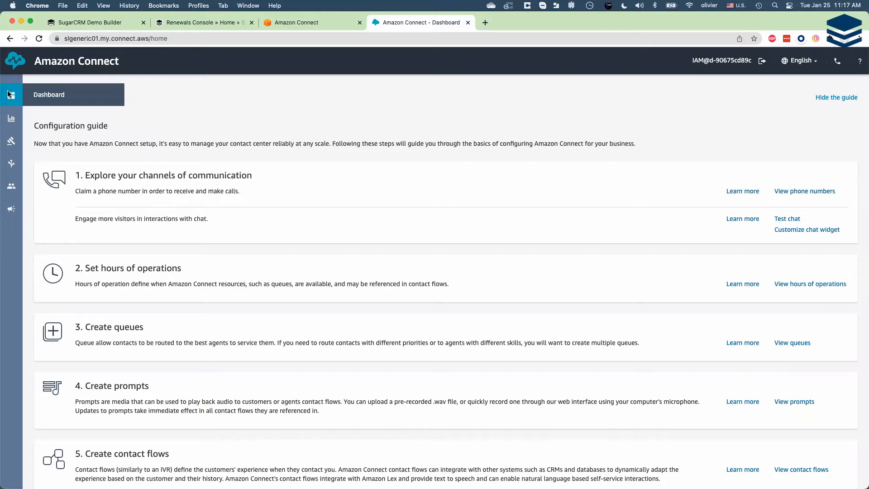
mouse_move(6, 120)
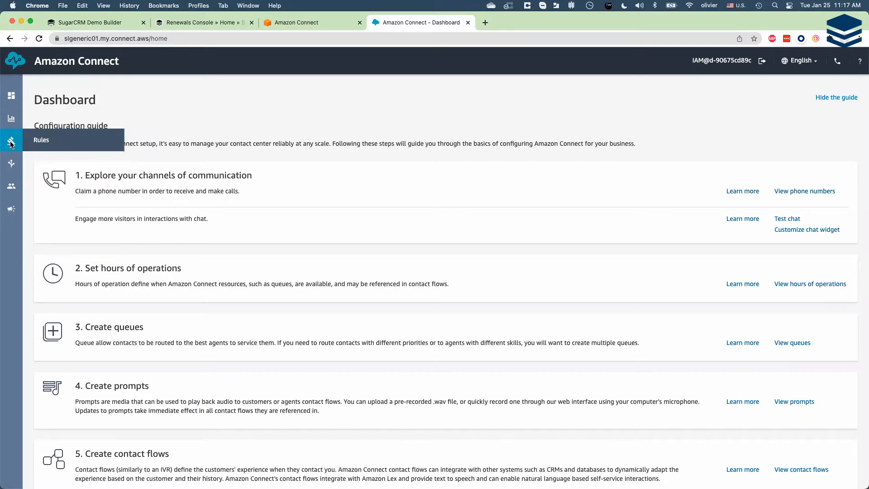
mouse_move(11, 167)
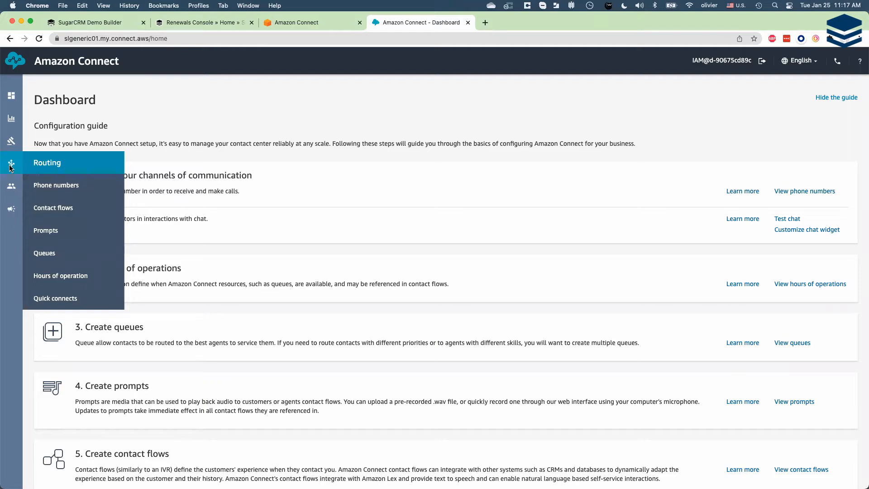
mouse_move(8, 191)
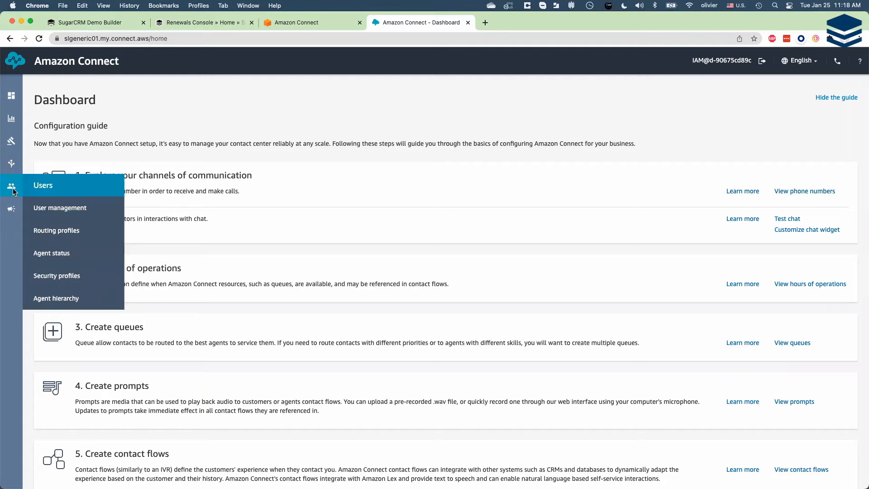
- Open user management and begin adding a user with the option to create and set up a new user
left_click(53, 209)
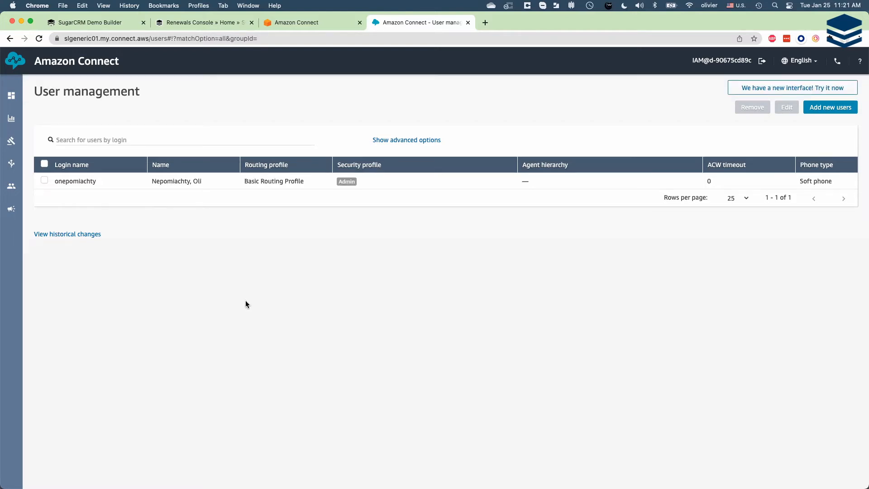
left_click(844, 107)
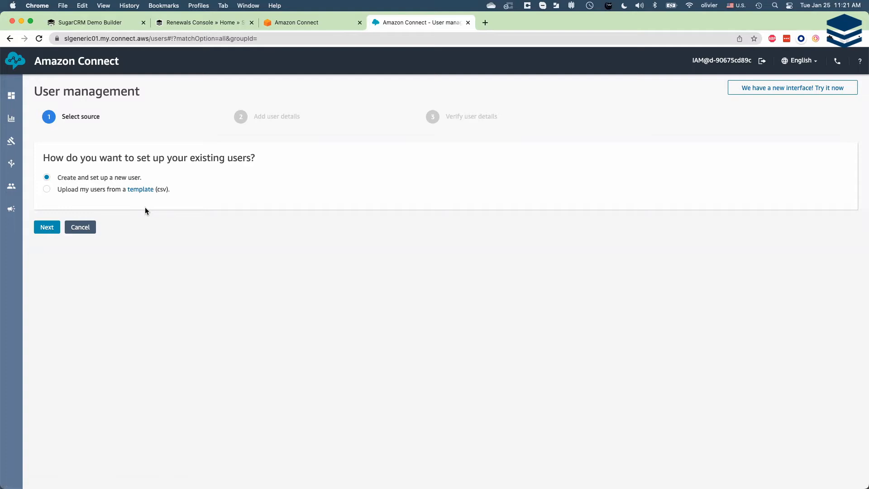
left_click(47, 227)
- Enter the new user's first name, last name, login name and email address
left_click(75, 172)
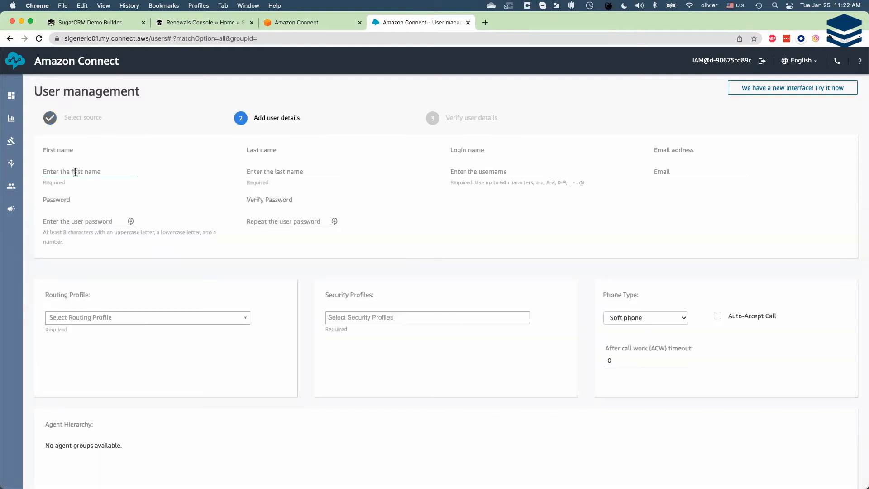
key("Tab")
key("Tab")
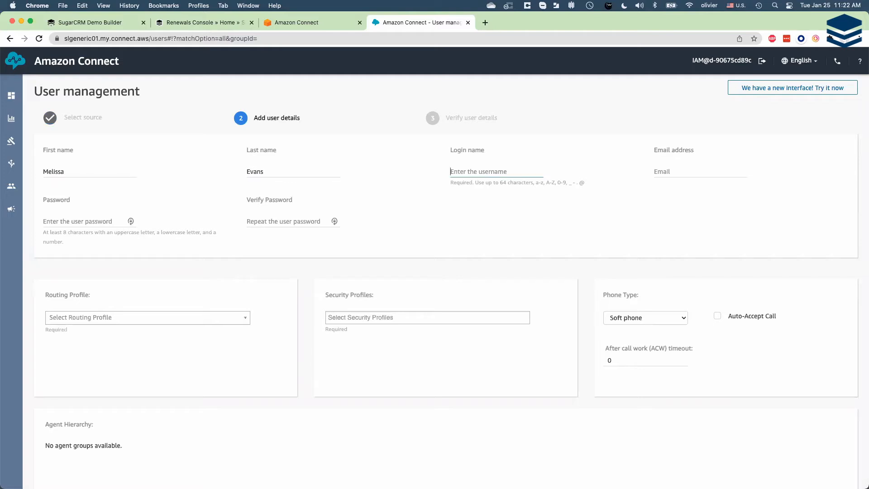
type("melissa")
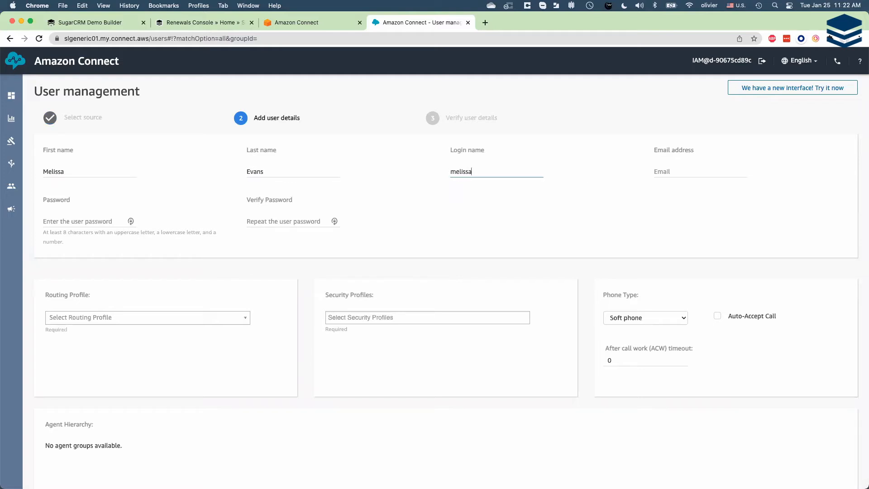
key("Tab")
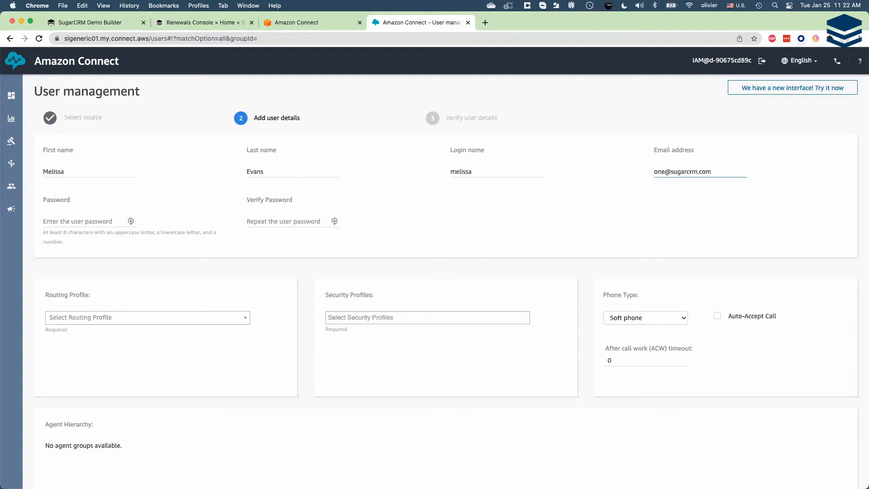
- Enter the new user's password and repeat it for verification
key("Tab")
type("•••••••••")
key("Tab")
type("•••••••••")
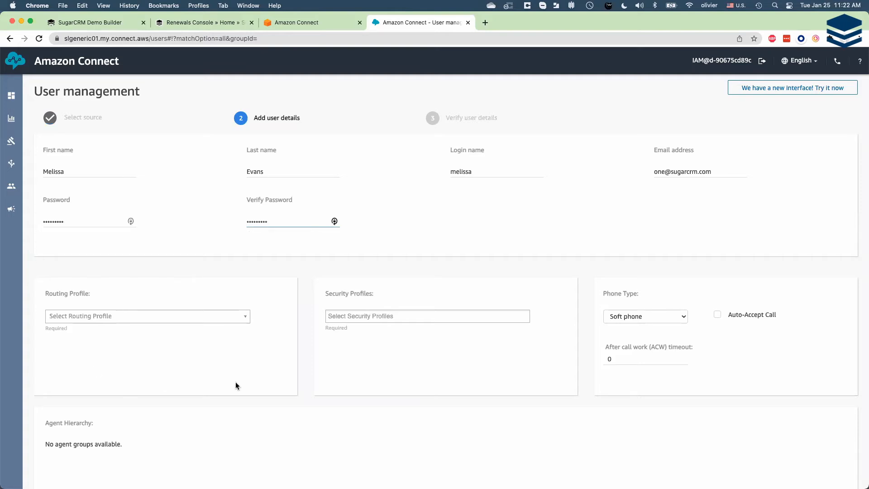
- Assign the Basic Routing Profile and the Agent security profile to the new user
left_click(244, 316)
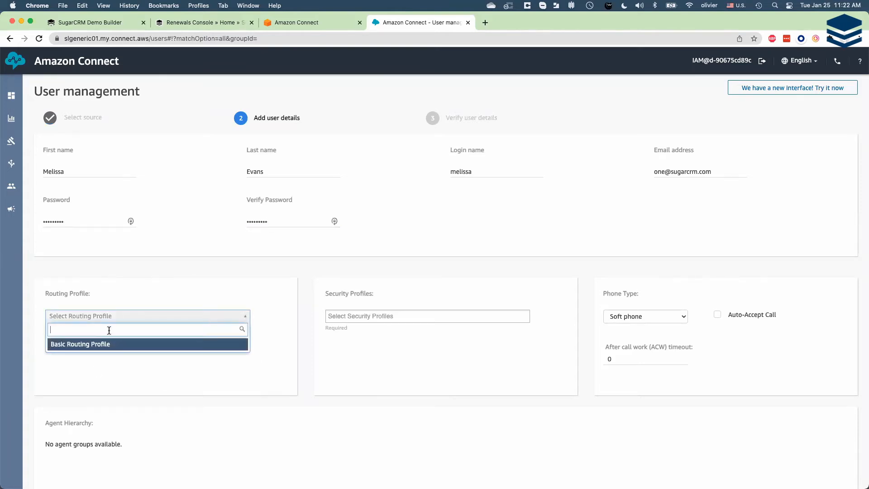
left_click(105, 345)
left_click(417, 320)
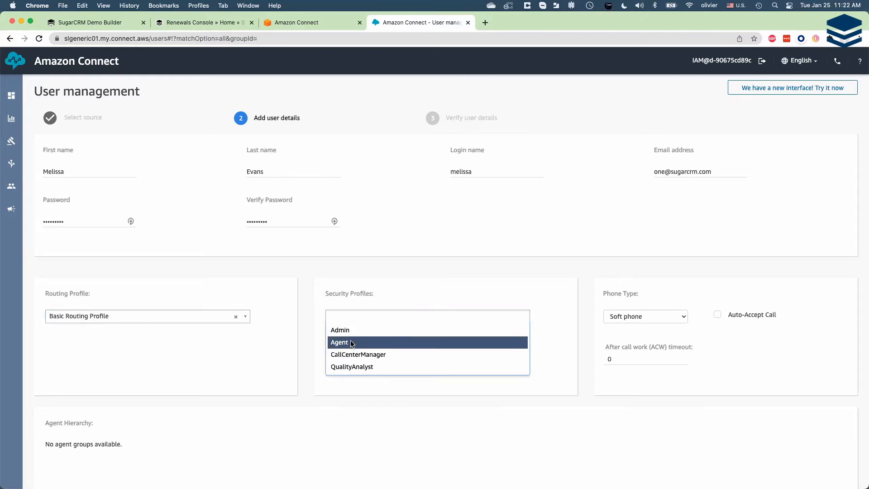
left_click(352, 342)
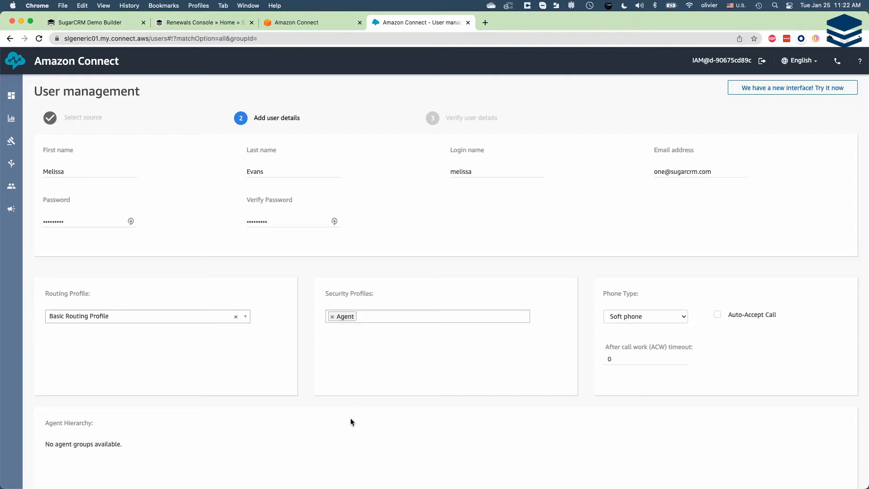
- Save the user details, create the user and return to the user list
scroll(305, 313, "down", 3)
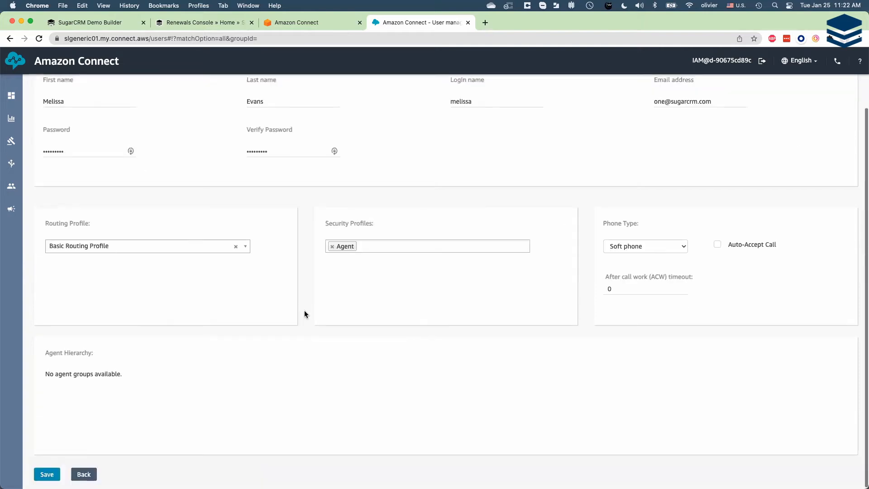
left_click(49, 476)
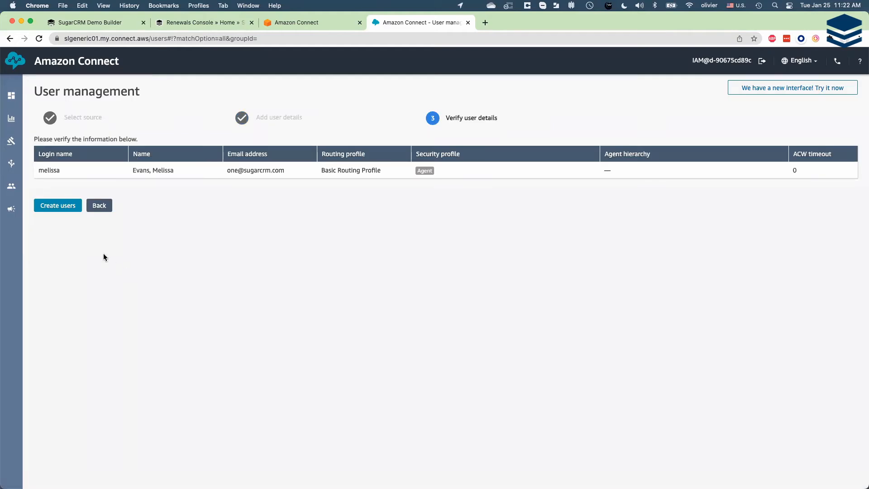
left_click(66, 208)
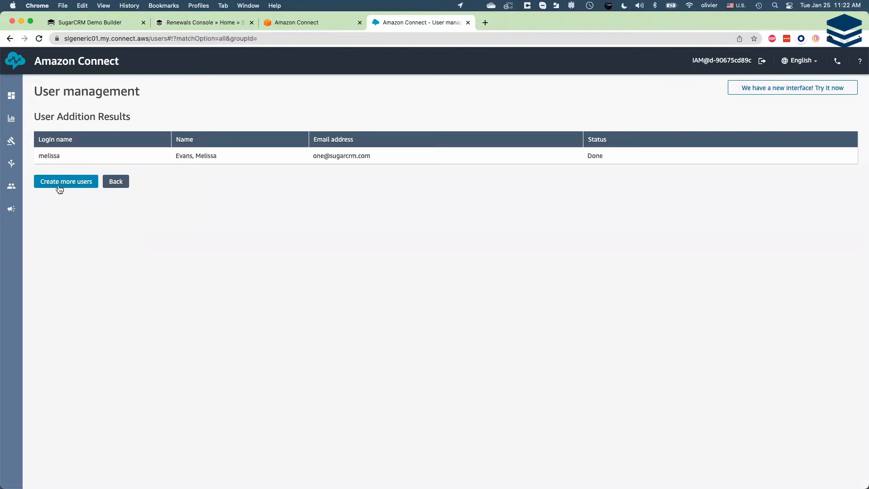
left_click(116, 181)
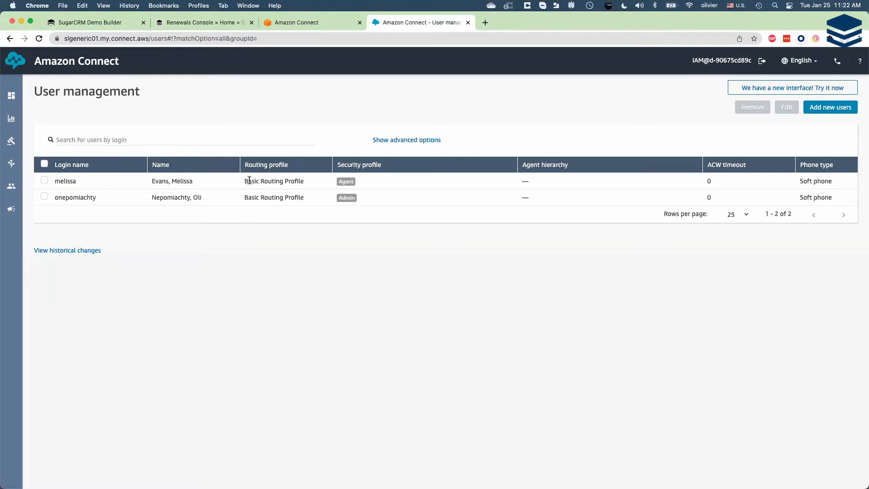
- Examine the Basic Routing Profile's channels, concurrency limits, queues and default outbound queue
mouse_move(13, 189)
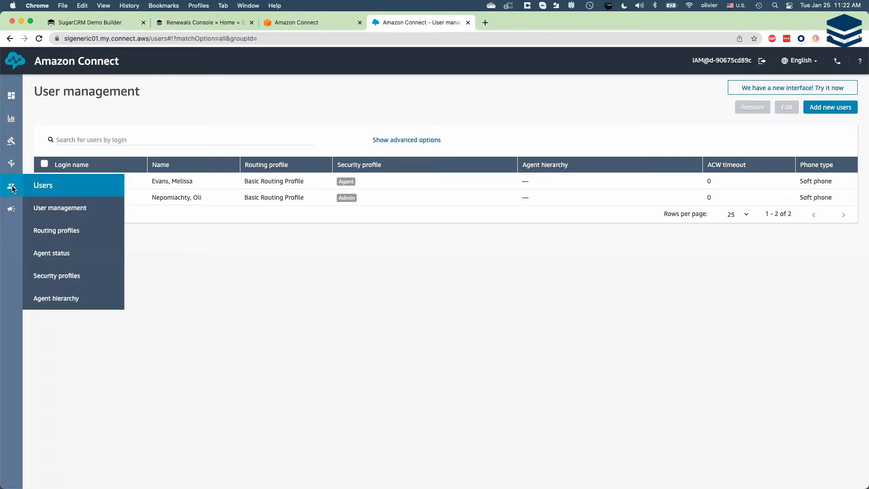
left_click(80, 233)
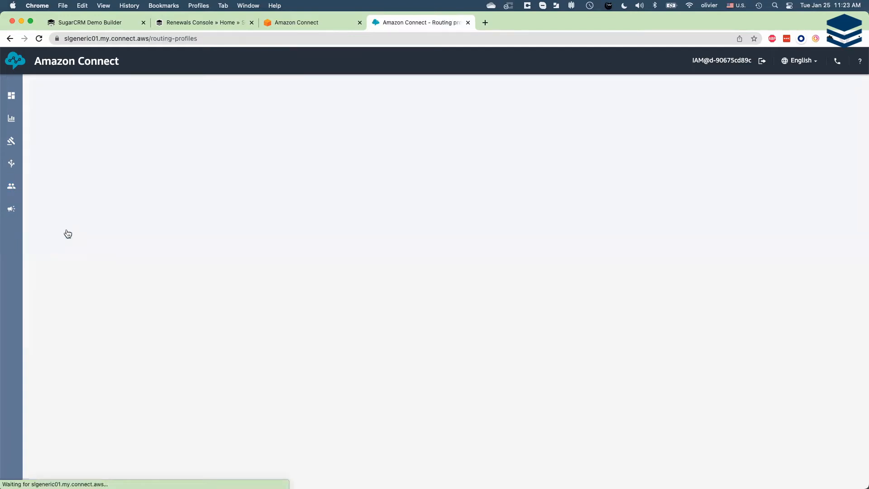
left_click(80, 173)
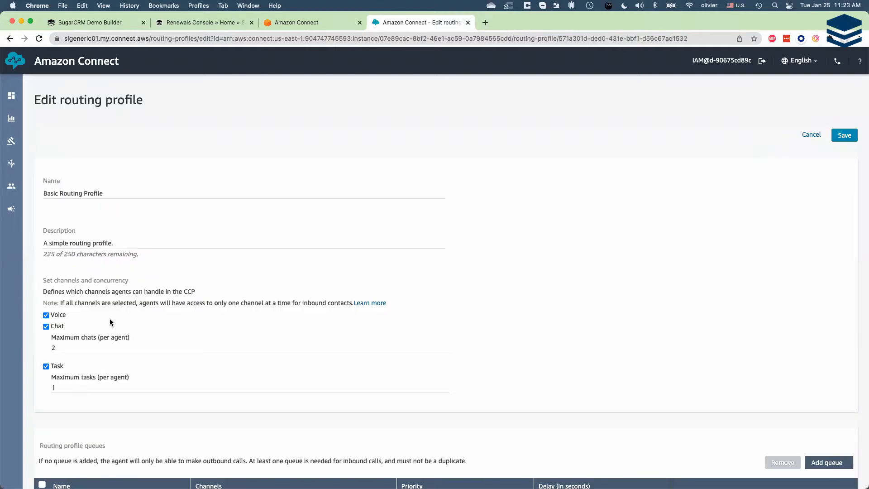
scroll(123, 299, "down", 2)
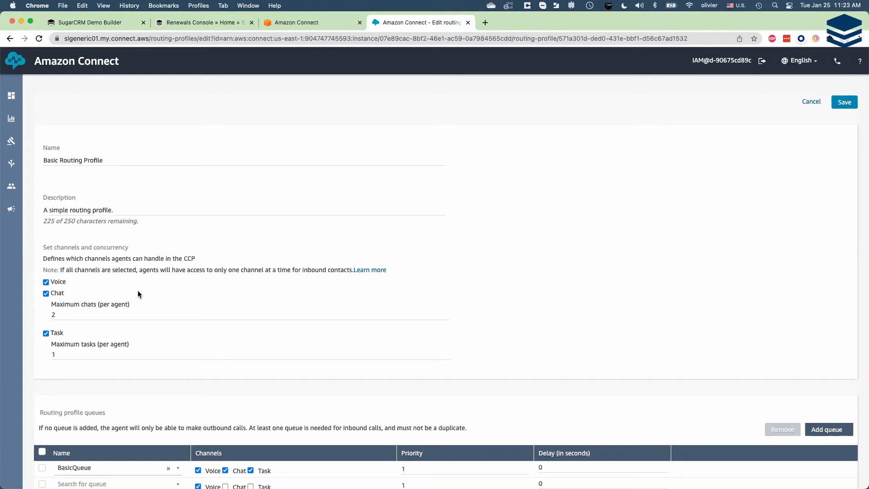
scroll(138, 292, "down", 3)
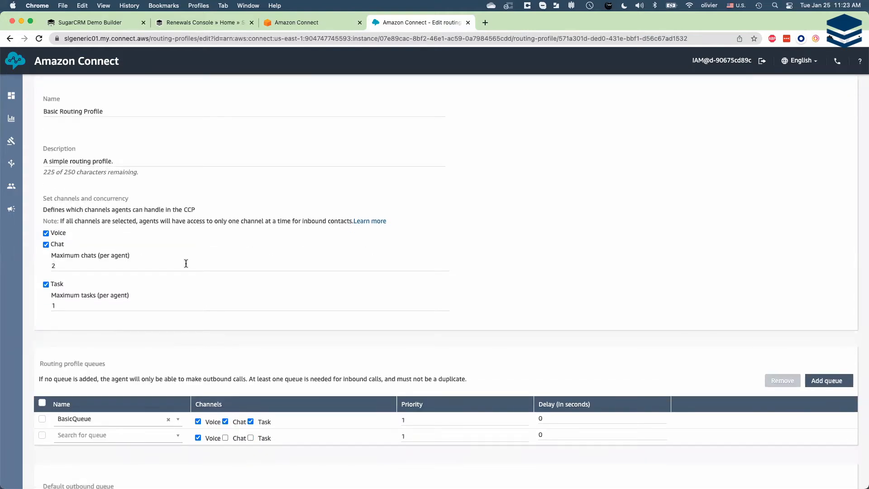
scroll(184, 388, "down", 4)
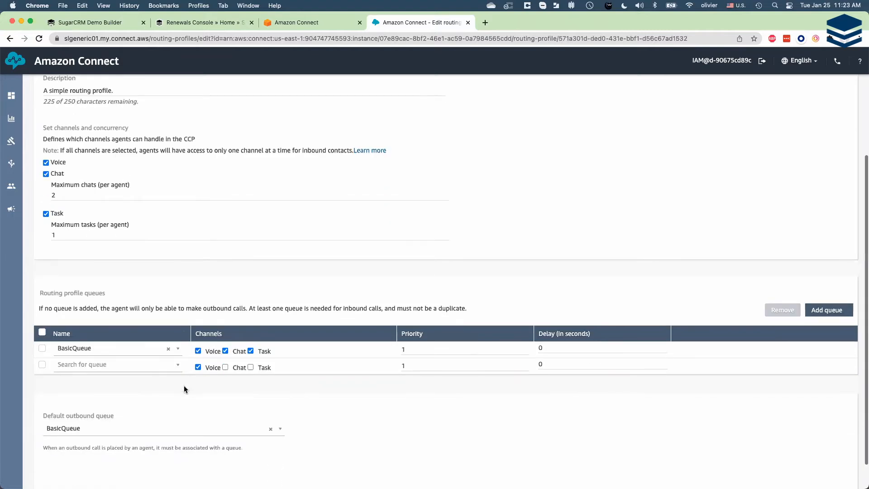
scroll(256, 357, "down", 2)
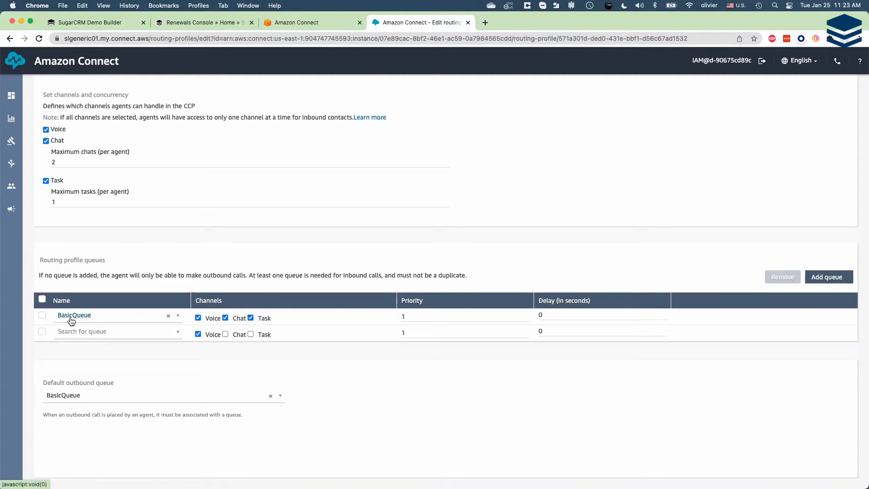
- Examine BasicQueue's hours of operation, outbound caller ID settings, contact limit and quick connects
mouse_move(12, 163)
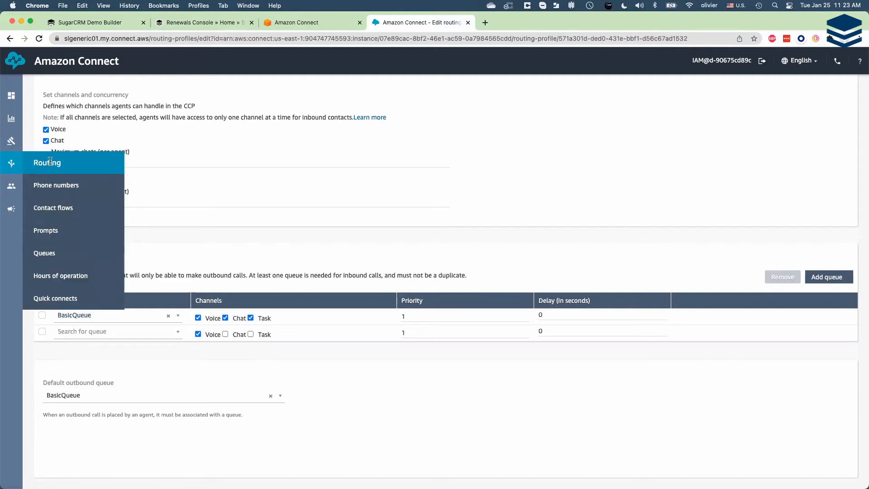
left_click(51, 255)
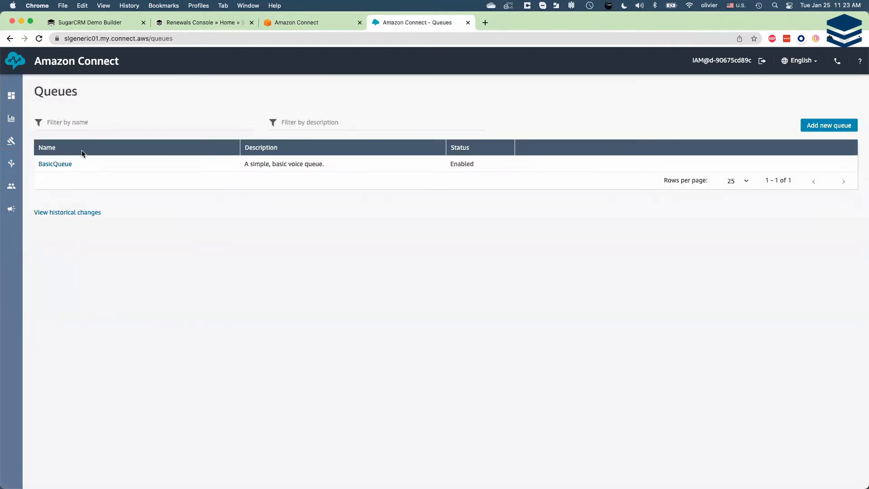
left_click(59, 164)
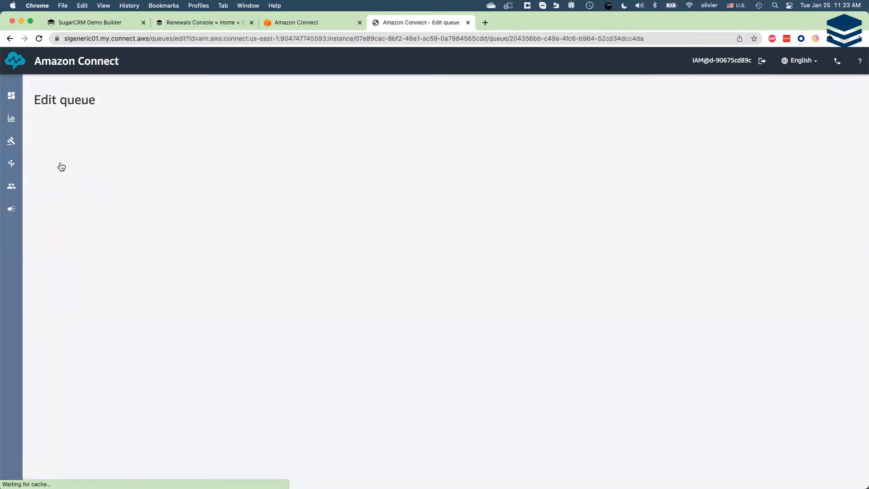
scroll(302, 276, "down", 1)
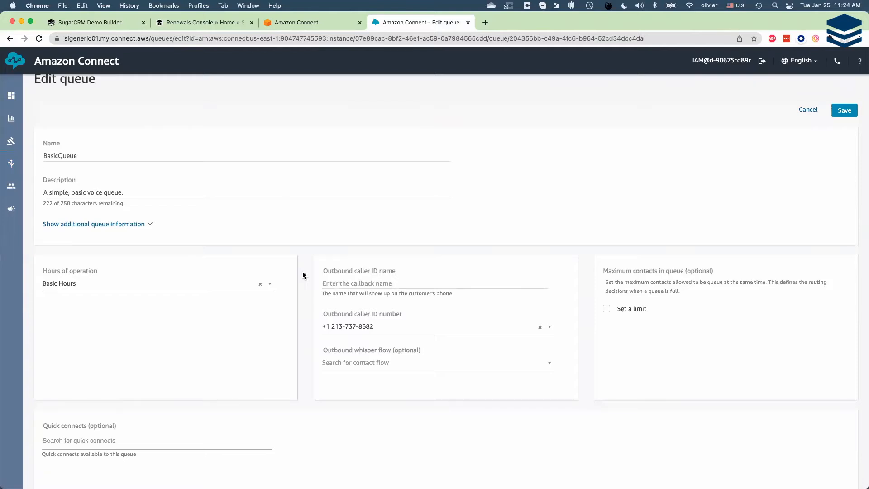
scroll(236, 336, "up", 1)
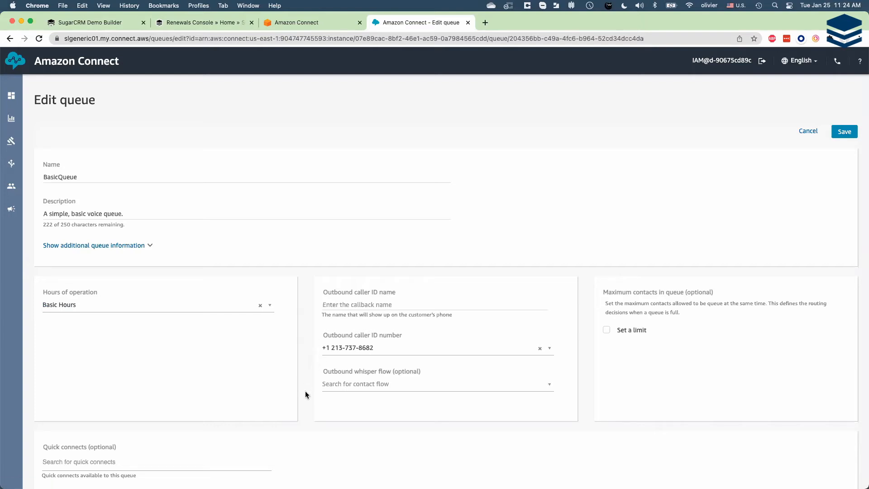
scroll(307, 371, "down", 2)
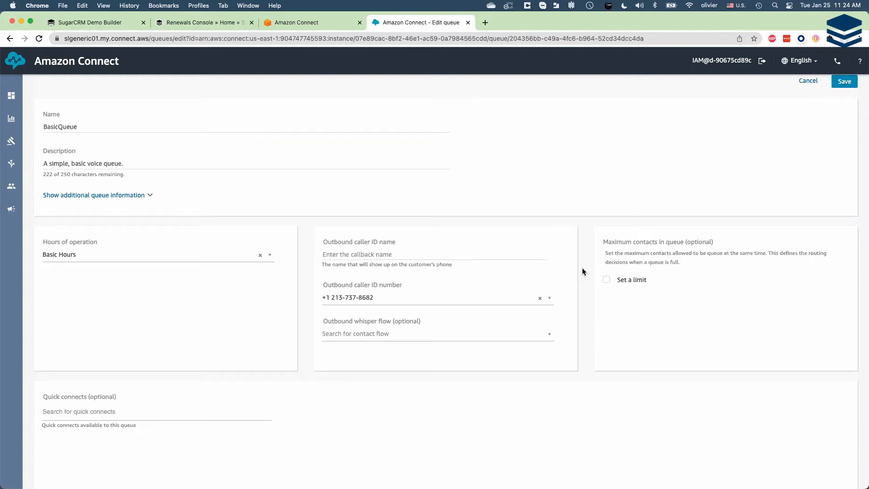
scroll(583, 267, "up", 2)
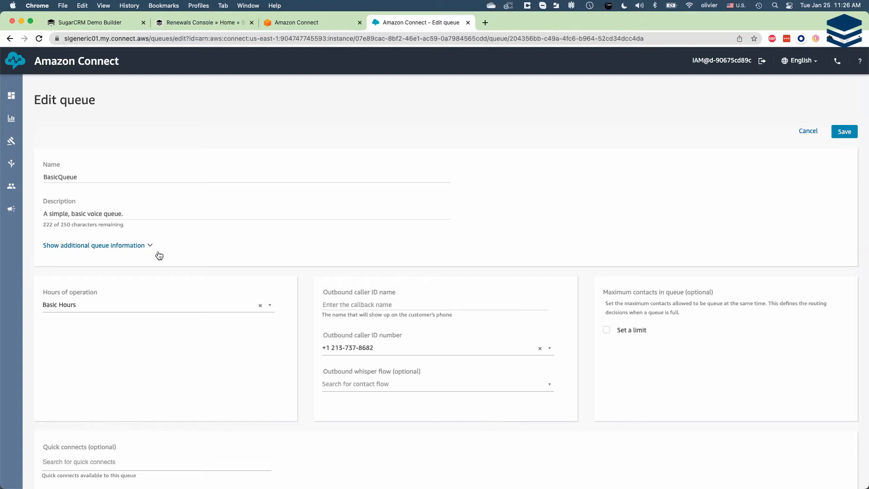
- Create a new inbound contact flow named "SL contactflow generic"
mouse_move(15, 167)
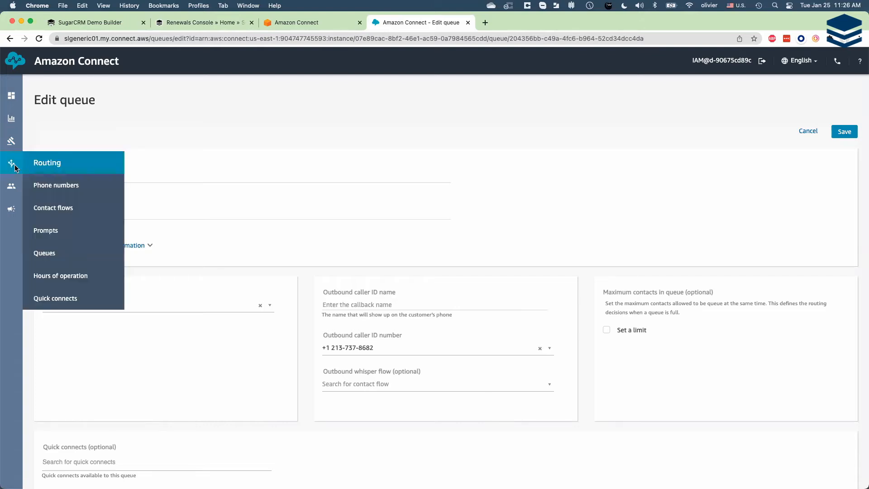
left_click(63, 209)
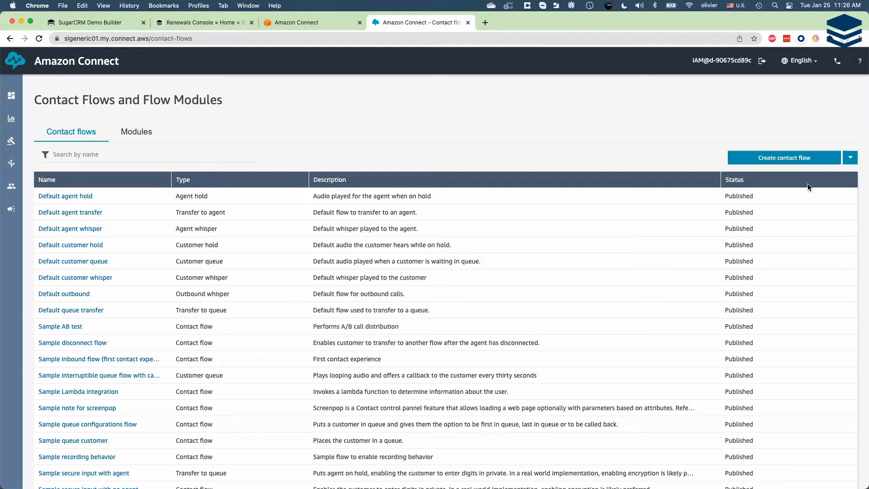
left_click(802, 159)
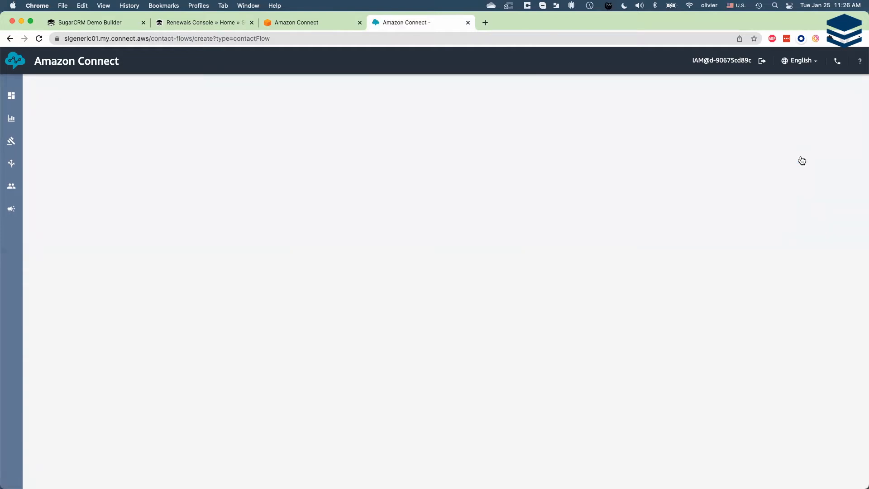
left_click(131, 94)
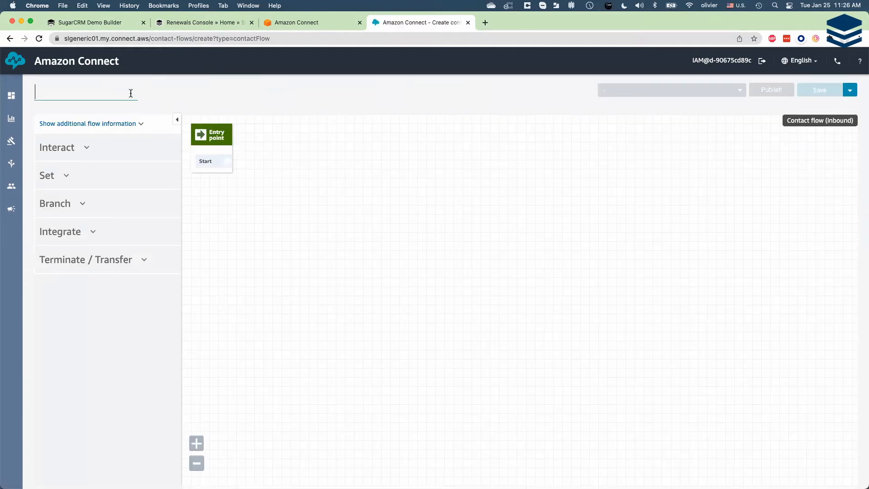
type("SL contactflow generic")
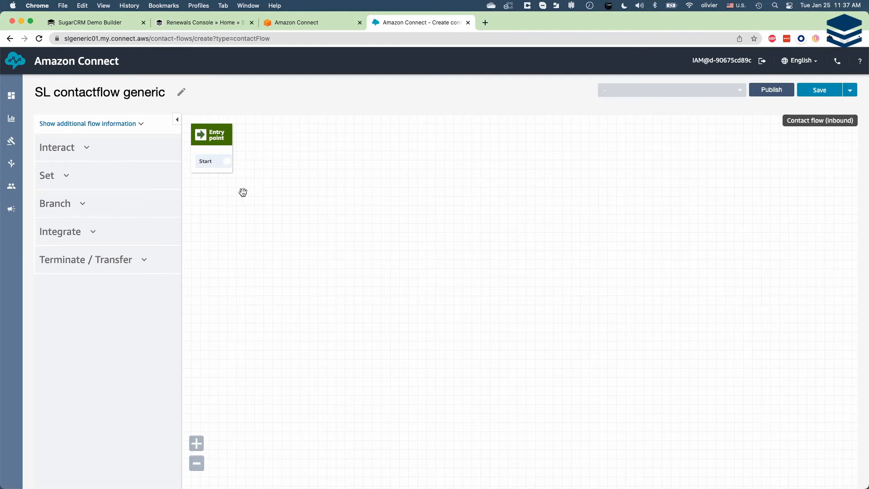
- Add a Play prompt block beside the entry point and connect Start to it
left_click(88, 151)
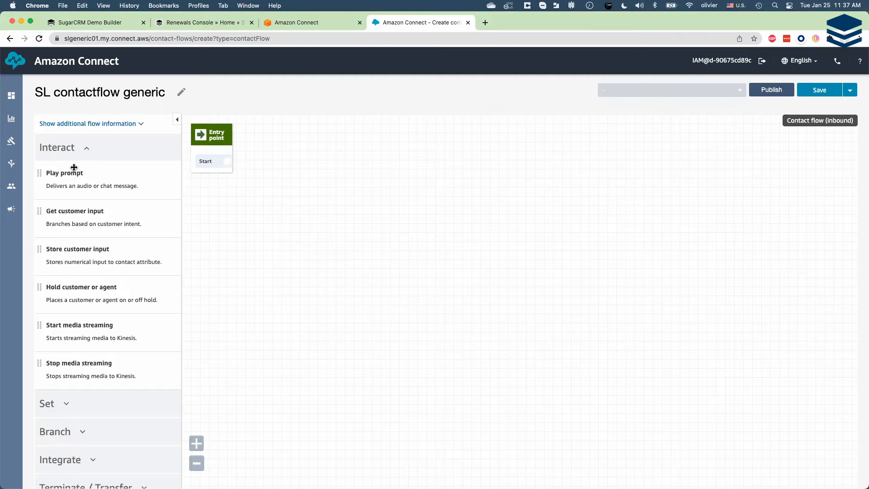
mouse_move(74, 175)
left_mouse_down()
mouse_move(267, 161)
mouse_move(258, 160)
mouse_move(251, 175)
left_mouse_up()
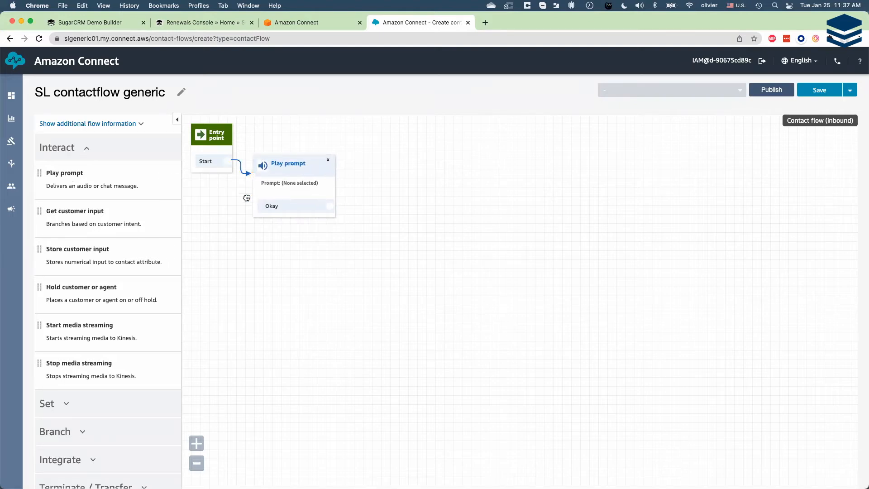
- Move the Play prompt block below the entry point and set its audio prompt to Beep.wav
left_click_drag(294, 192, 259, 254)
left_click(259, 226)
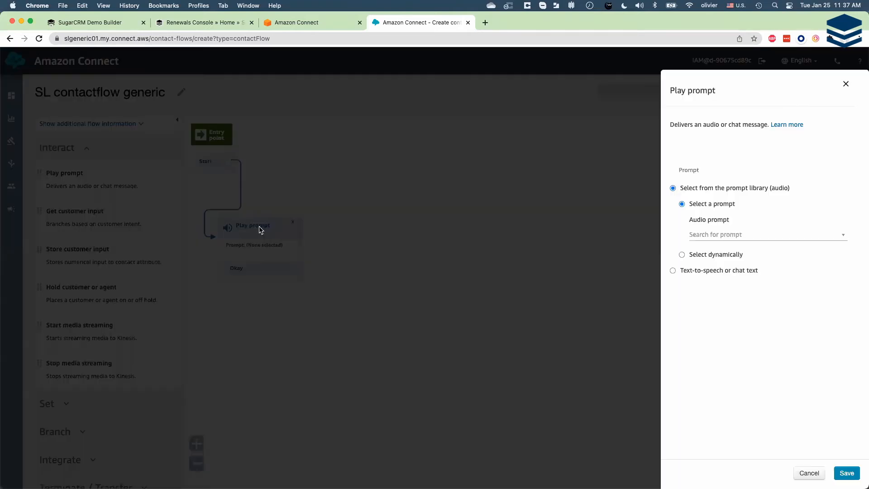
left_click(843, 235)
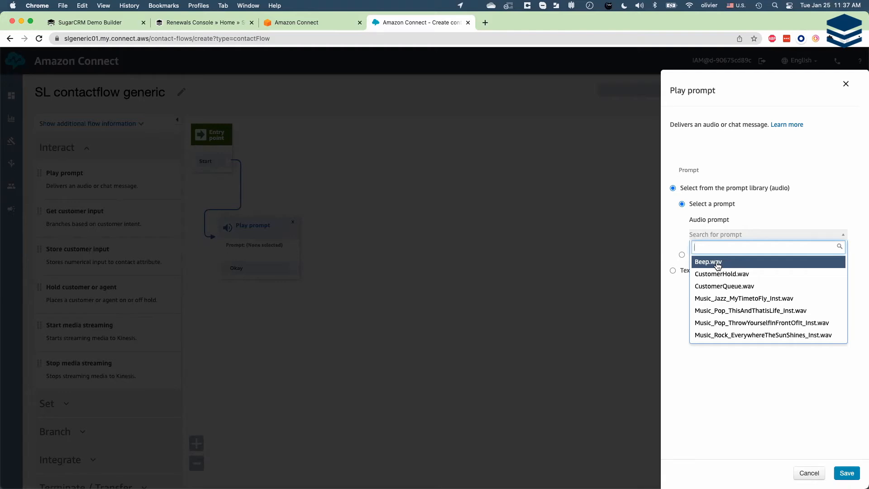
left_click(717, 265)
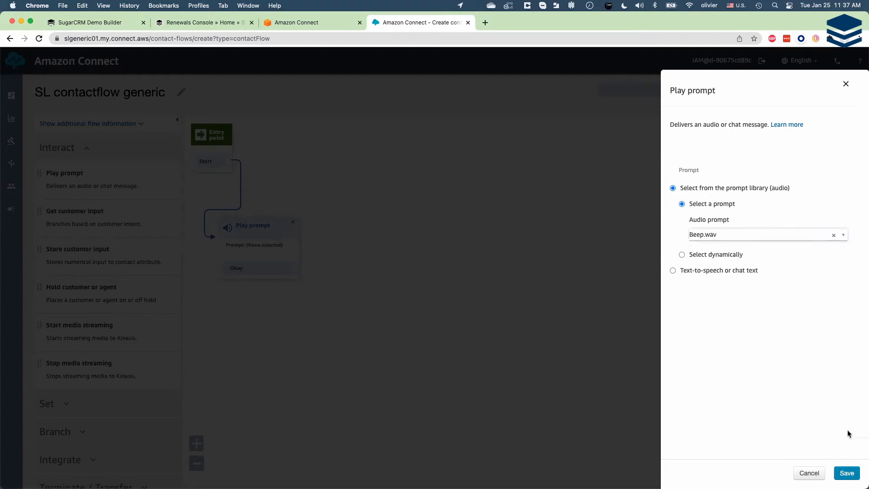
left_click(848, 475)
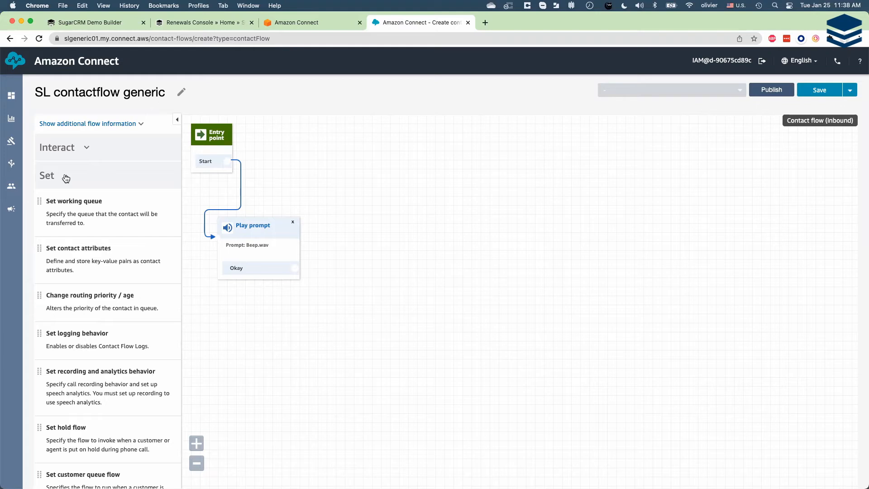
- Add a Set logging behavior block below the Beep.wav prompt and connect the prompt's Okay output to it
left_click_drag(96, 340, 233, 302)
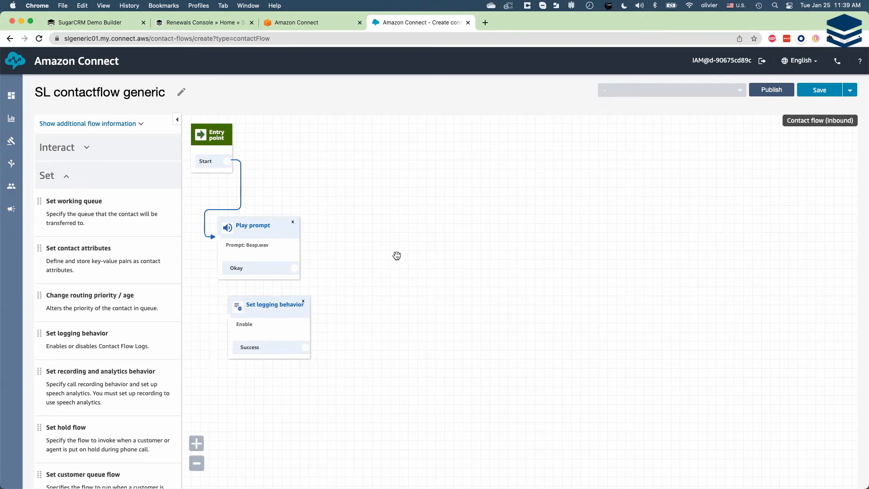
left_click_drag(295, 268, 217, 323)
left_click(66, 176)
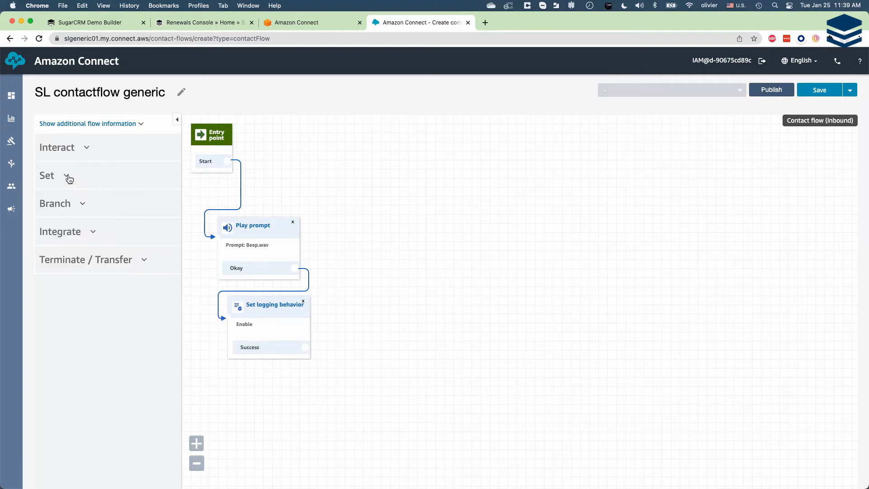
- Add a second Play prompt block below Set logging behavior and connect the logging block's Success output to it
left_click(86, 151)
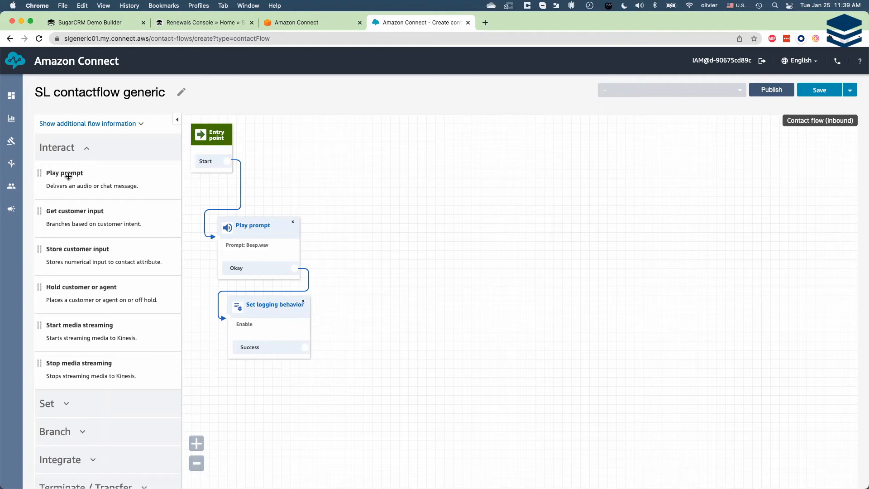
left_click_drag(65, 177, 270, 375)
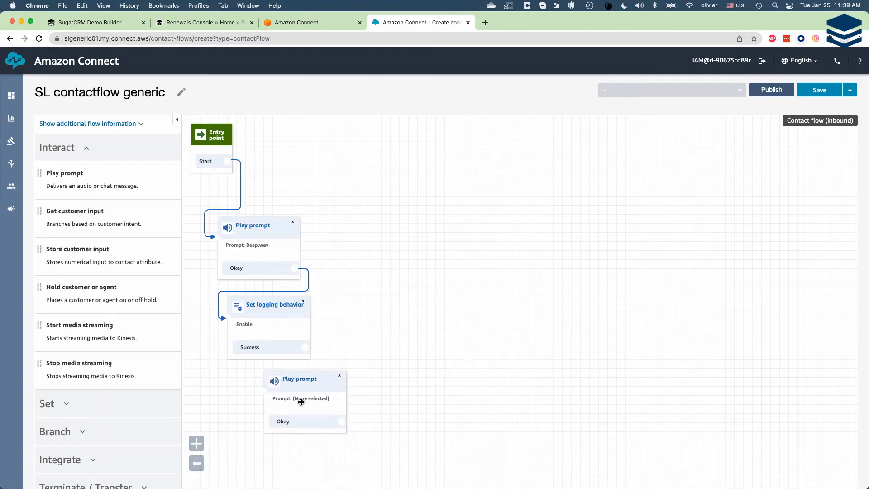
left_click_drag(305, 347, 252, 381)
- Set the second prompt to the text-to-speech message "Hello, welcome to the Sugar Labs call center. You will be soon connected to a support agent."
left_click(310, 380)
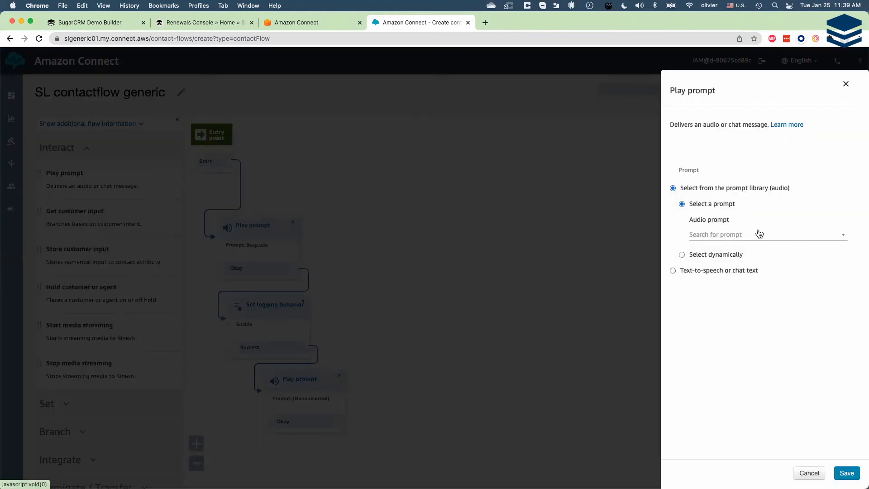
left_click(691, 272)
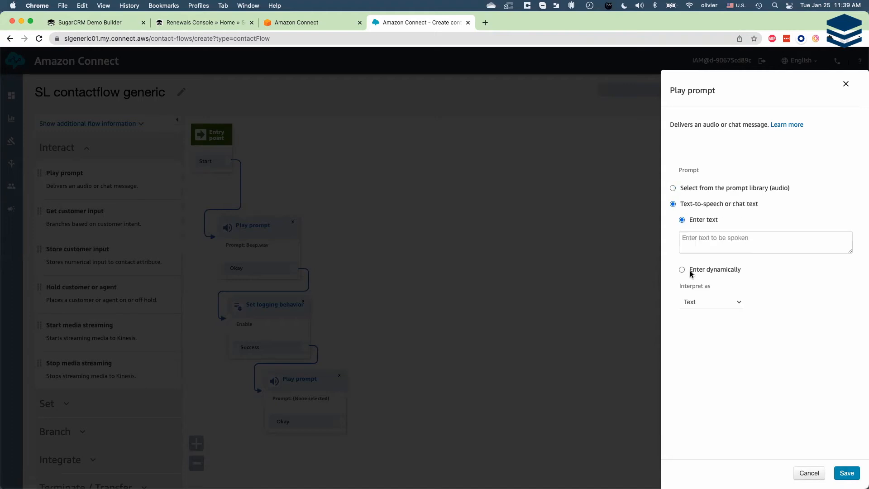
left_click(702, 238)
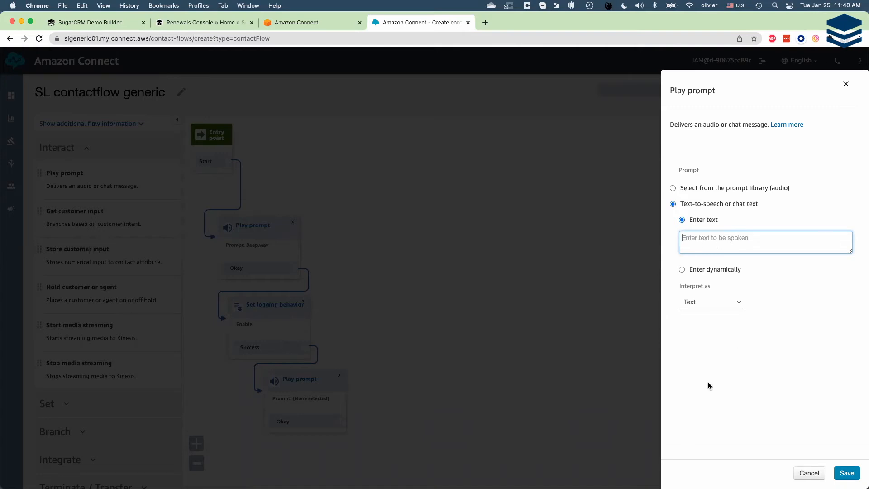
type("Hello, welcome to the Sugar Labs call center")
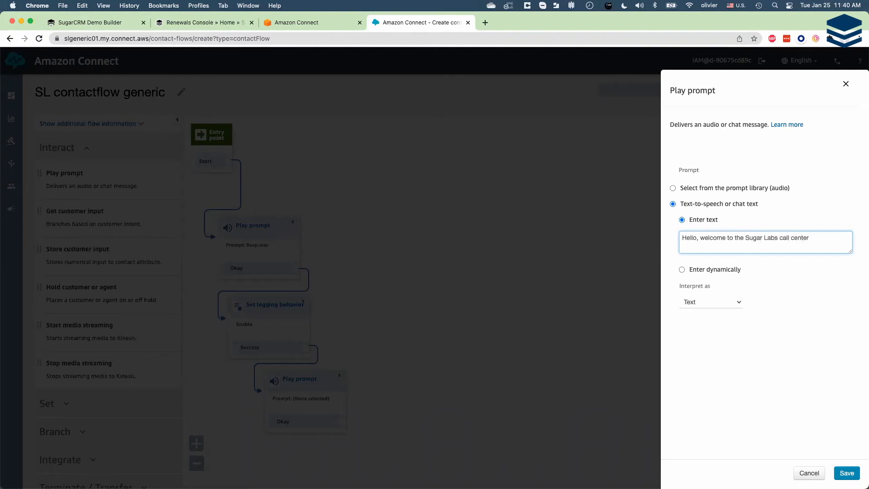
type(". You will be soon connected to a support ")
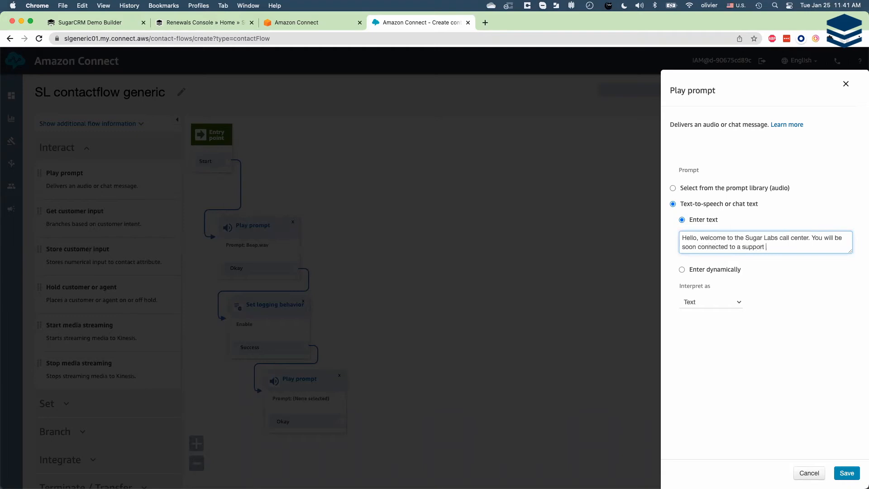
type("agent.")
left_click(847, 473)
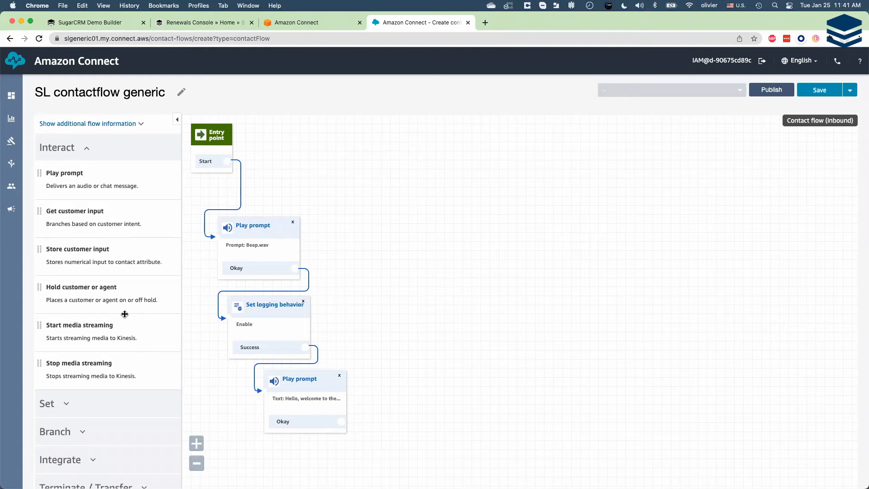
- Add a Set working queue block using BasicQueue and connect the welcome prompt's Okay output to it
left_click(87, 148)
left_click(67, 176)
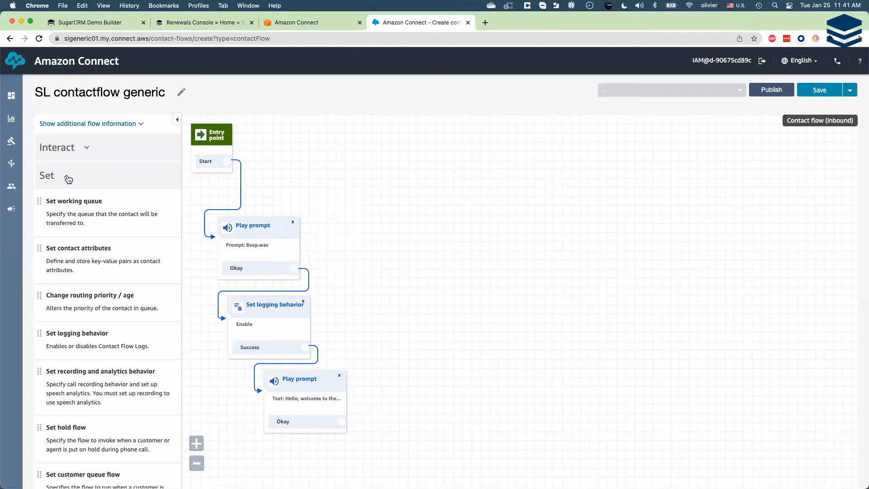
left_click_drag(75, 210, 374, 159)
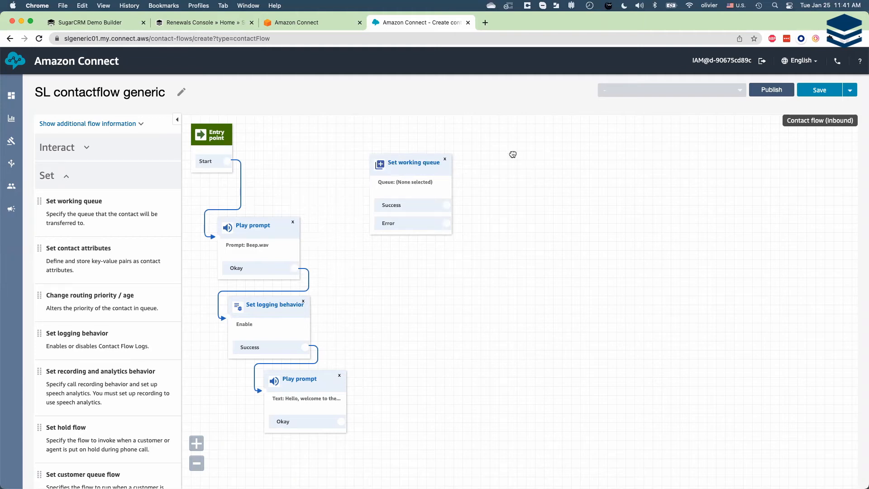
left_click(398, 164)
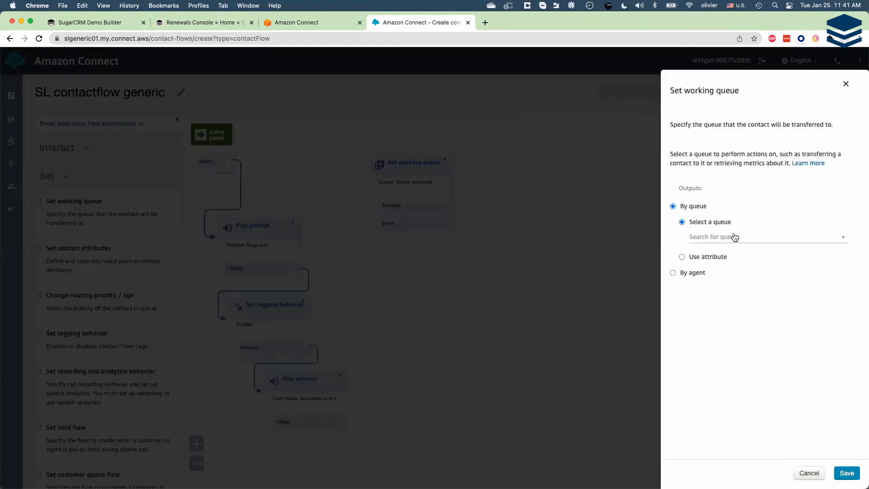
left_click(751, 237)
left_click(715, 268)
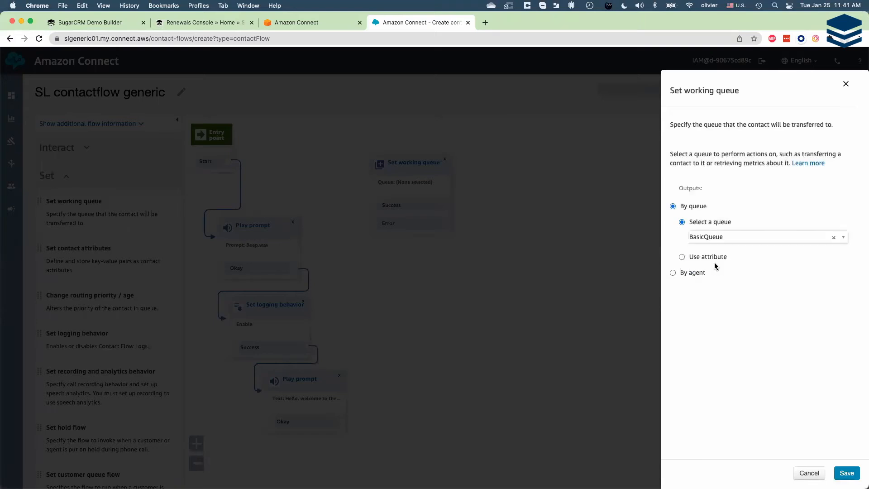
left_click(850, 473)
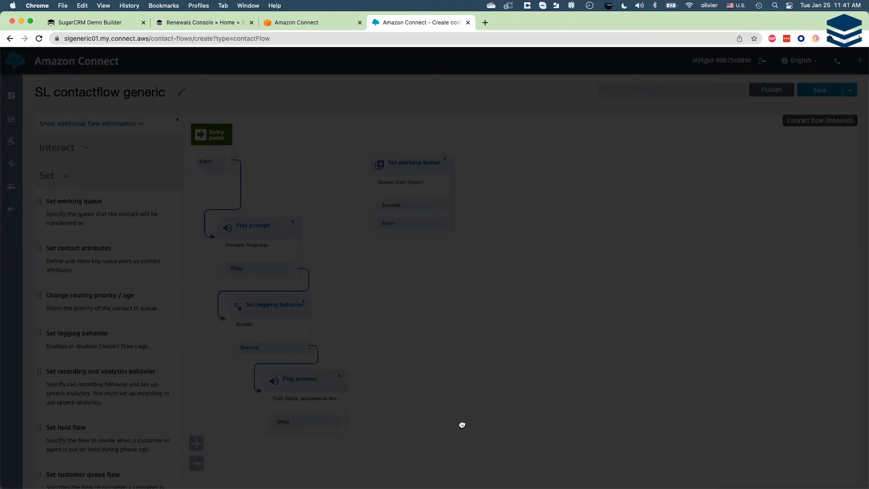
left_click_drag(340, 422, 371, 190)
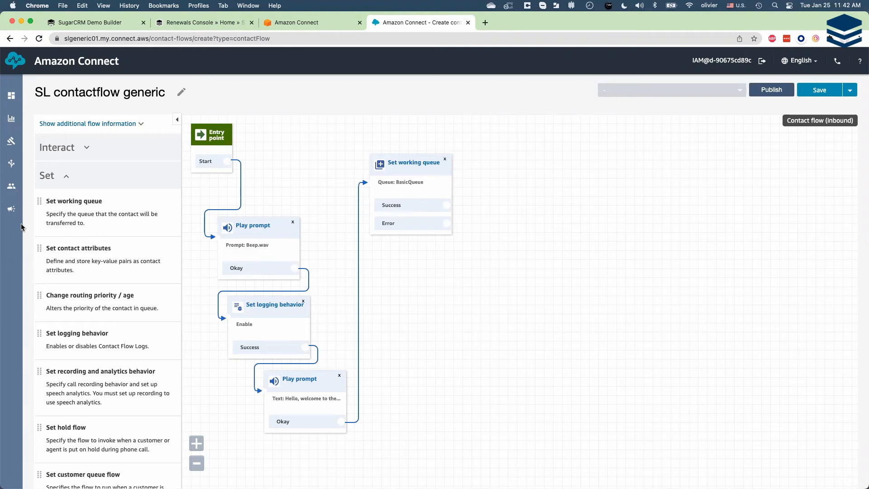
- Add a Transfer to queue block beside Set working queue and connect the Success output to it
left_click(66, 178)
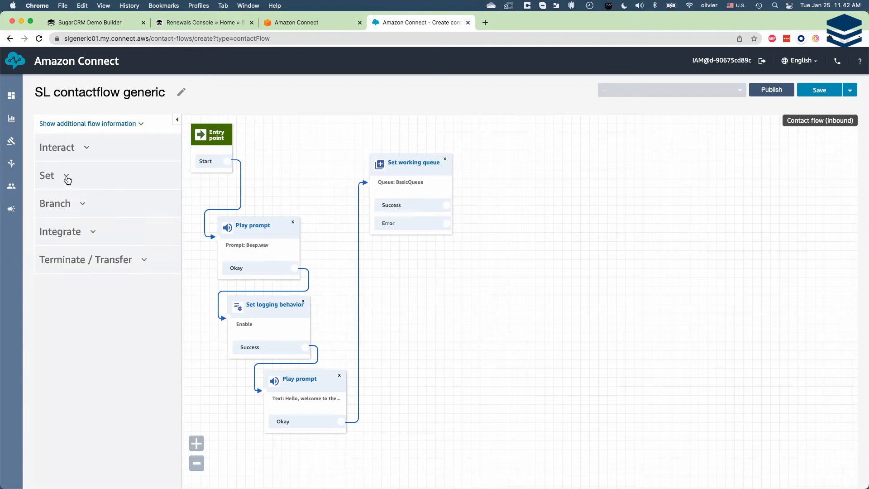
left_click(142, 262)
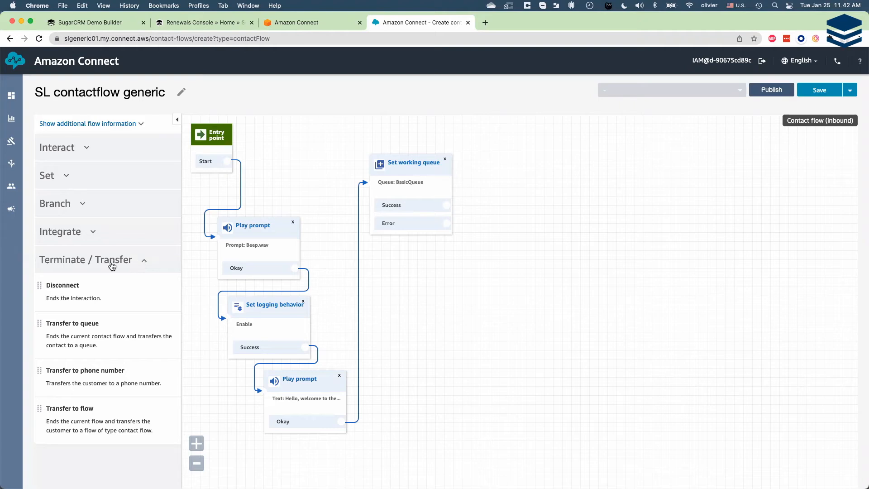
left_click_drag(68, 335, 501, 157)
left_click_drag(446, 205, 504, 205)
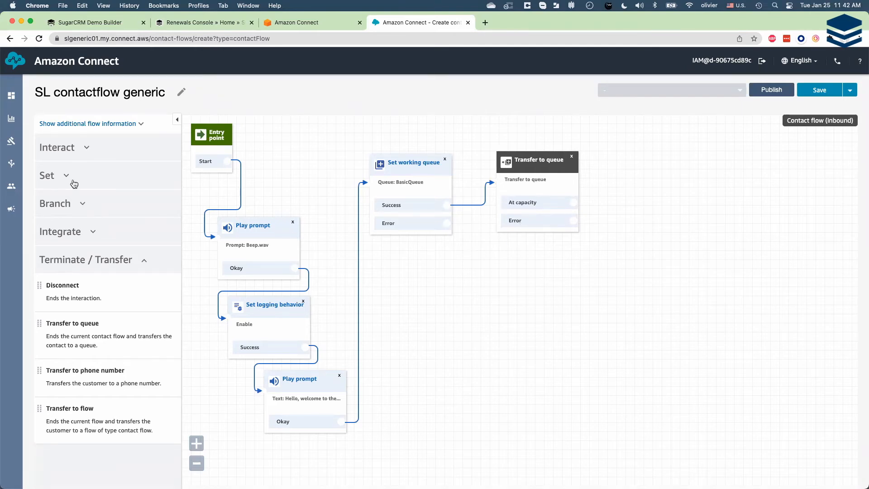
- Add two more Play prompt blocks, below and beside the queue blocks, and a Disconnect block at the end of the flow
left_click(143, 260)
left_click(86, 149)
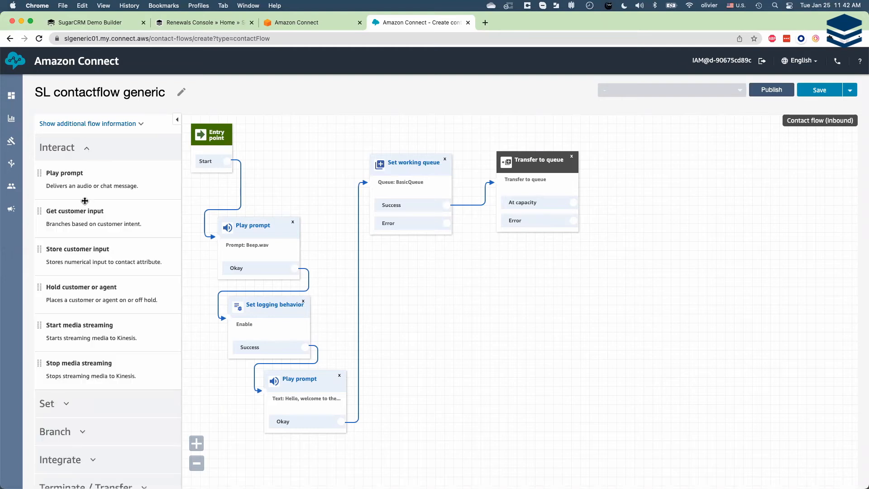
left_click_drag(69, 179, 470, 304)
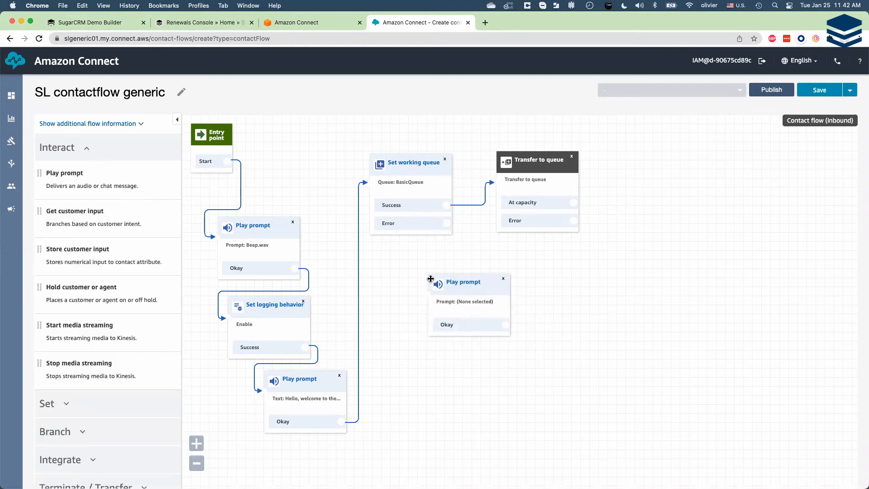
left_click_drag(96, 183, 625, 213)
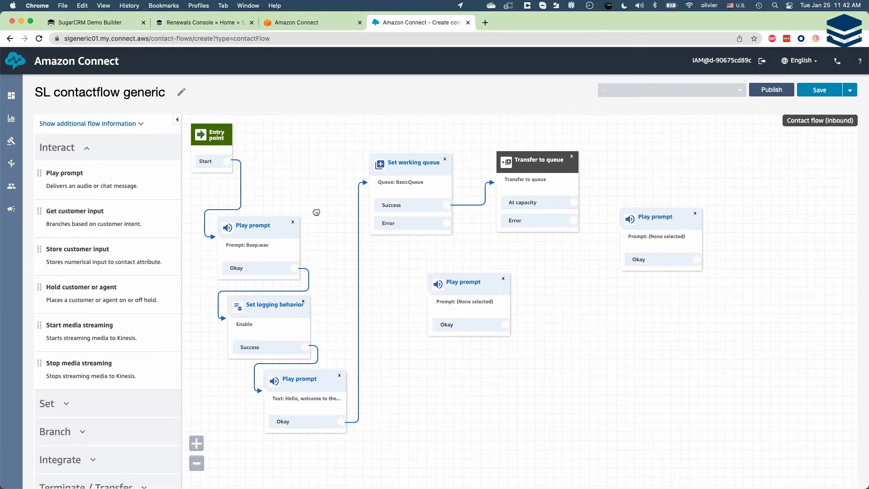
left_click(87, 150)
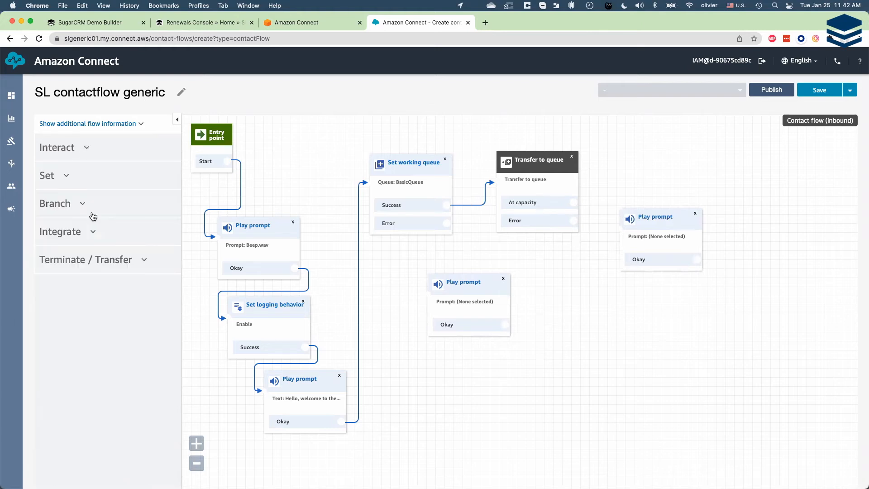
left_click(144, 262)
left_click_drag(63, 290, 685, 317)
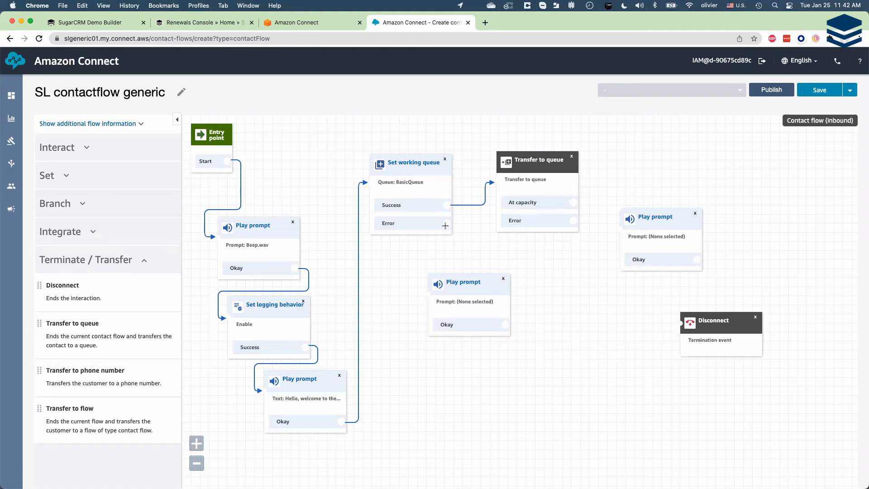
- Connect both queue blocks' Error outputs to the lower Play prompt, moved further down, and At capacity to the Play prompt beside Transfer to queue
left_click_drag(447, 223, 420, 282)
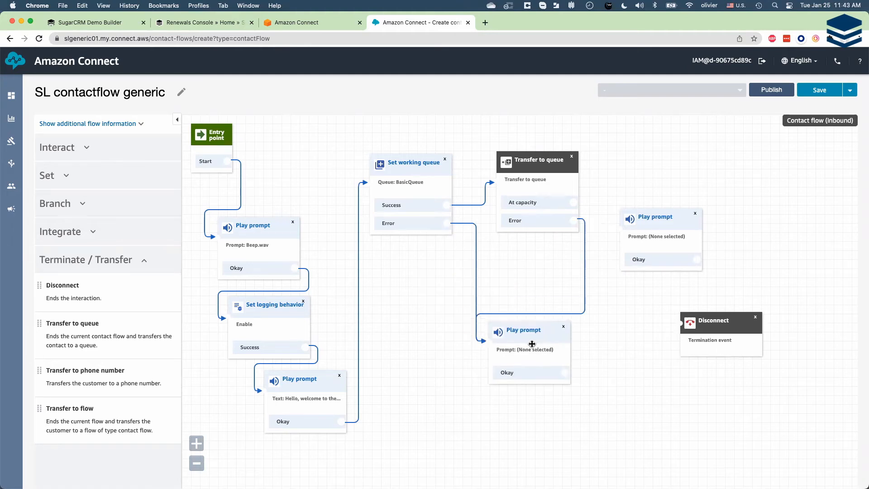
left_click_drag(532, 344, 532, 347)
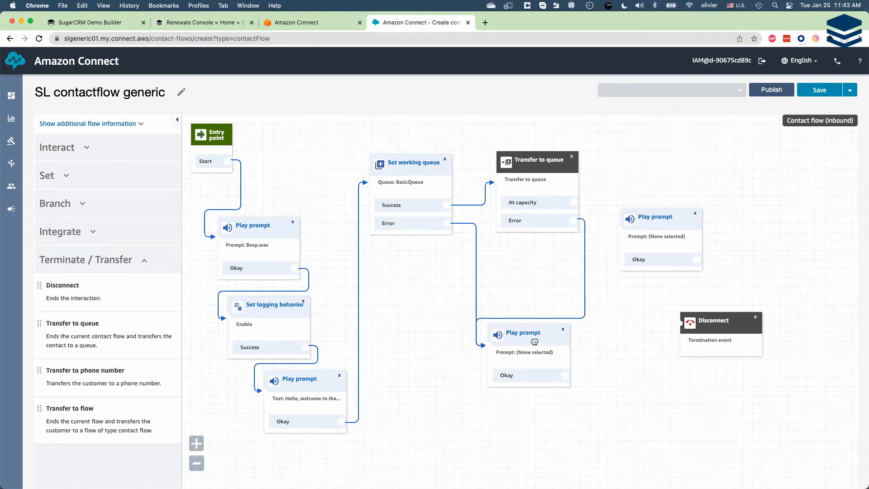
left_click_drag(579, 202, 617, 224)
- Connect the Okay outputs of the error and at-capacity prompts to the Disconnect block
left_click_drag(565, 375, 681, 323)
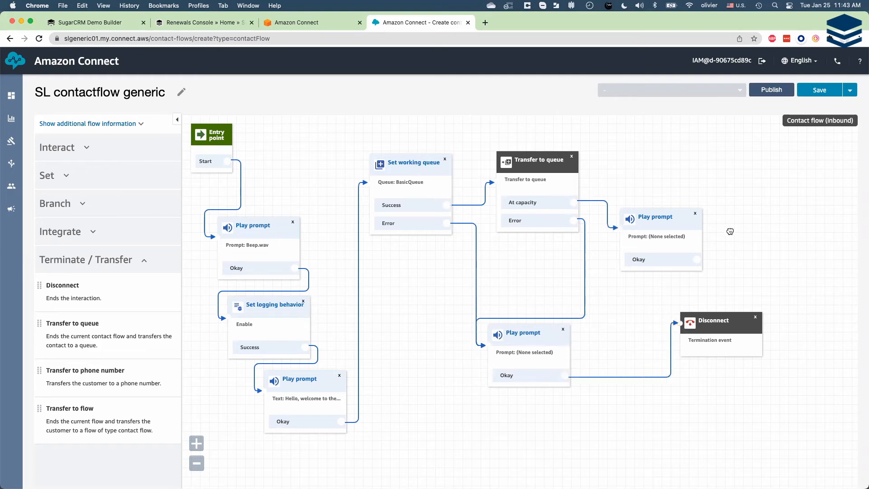
scroll(724, 272, "right", 5)
left_click_drag(591, 343, 707, 326)
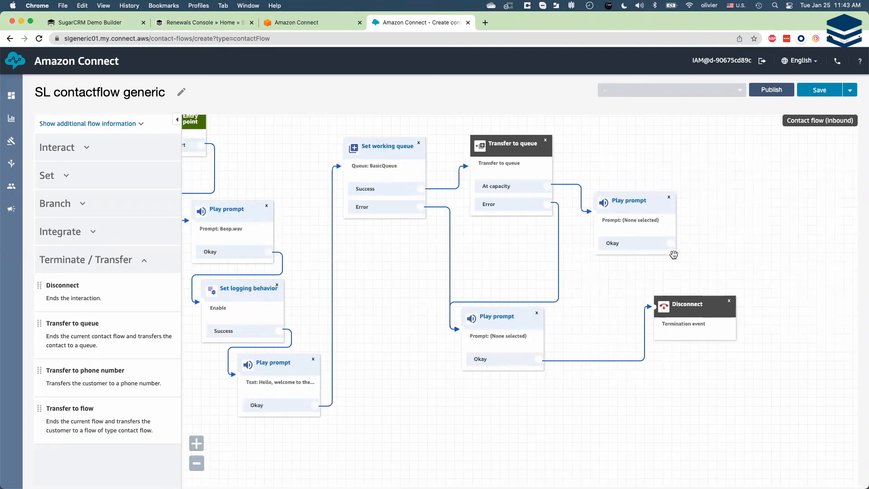
left_click_drag(671, 243, 653, 306)
scroll(608, 315, "left", 1)
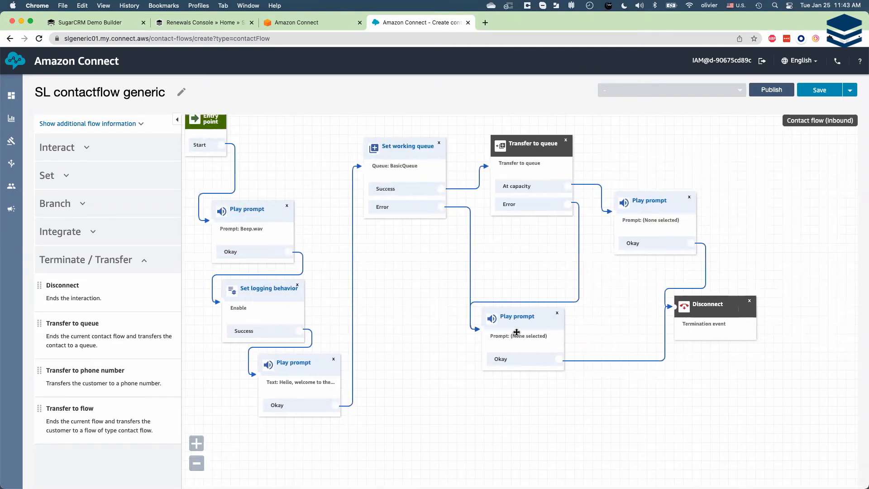
- Set the error-branch prompt to the text-to-speech message "An error occurs, please call back later."
left_click(522, 318)
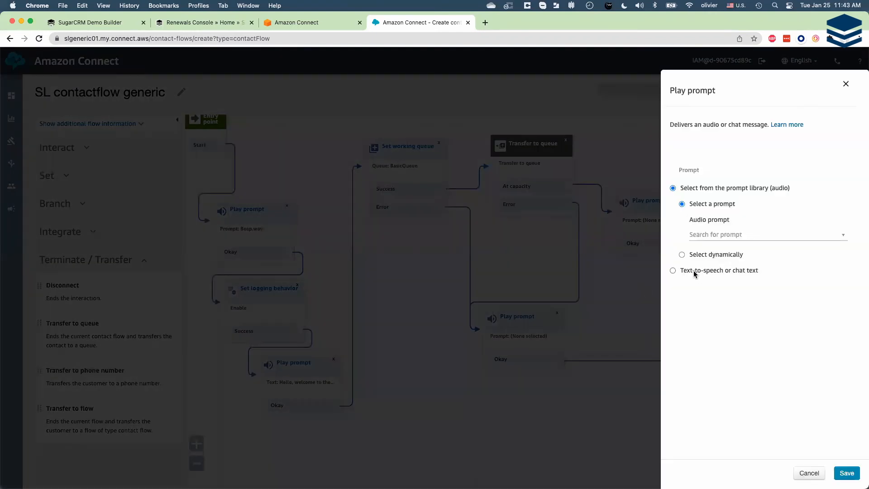
left_click(687, 272)
type("An error")
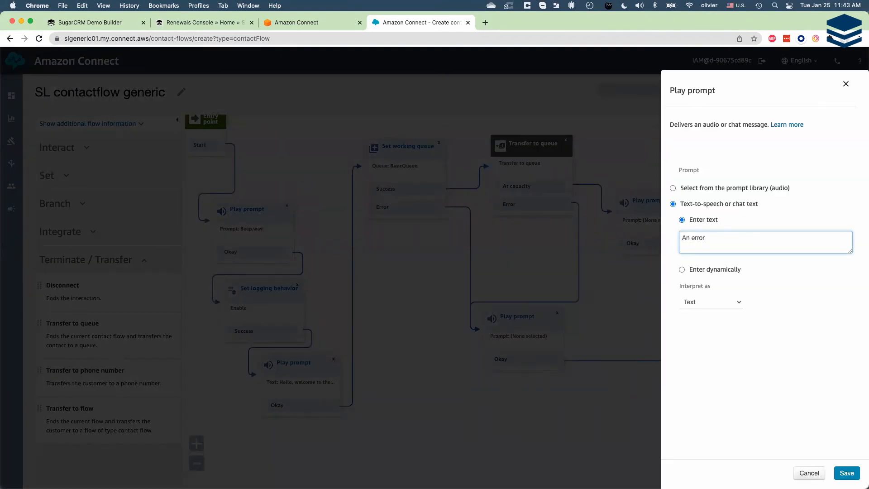
type(" occurs, please call back later.")
left_click(847, 473)
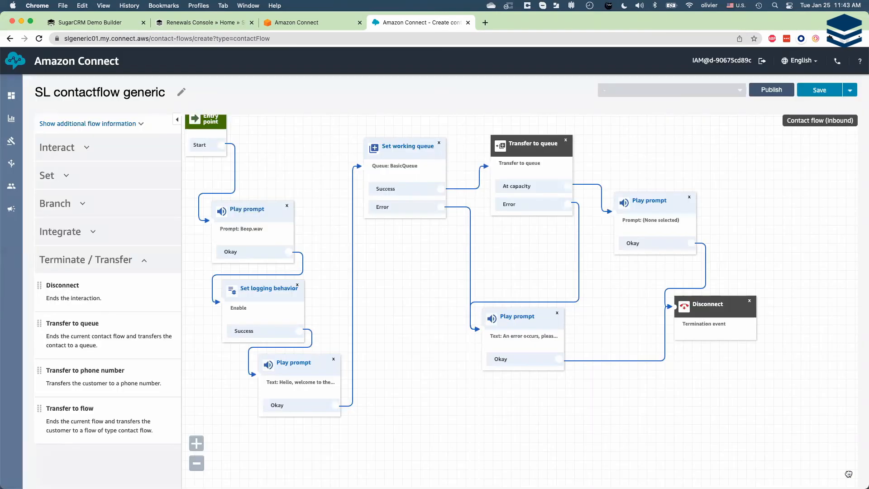
- Set the at-capacity Play prompt to the text-to-speech message "All our agents are busy now, please call back later."
left_click(652, 205)
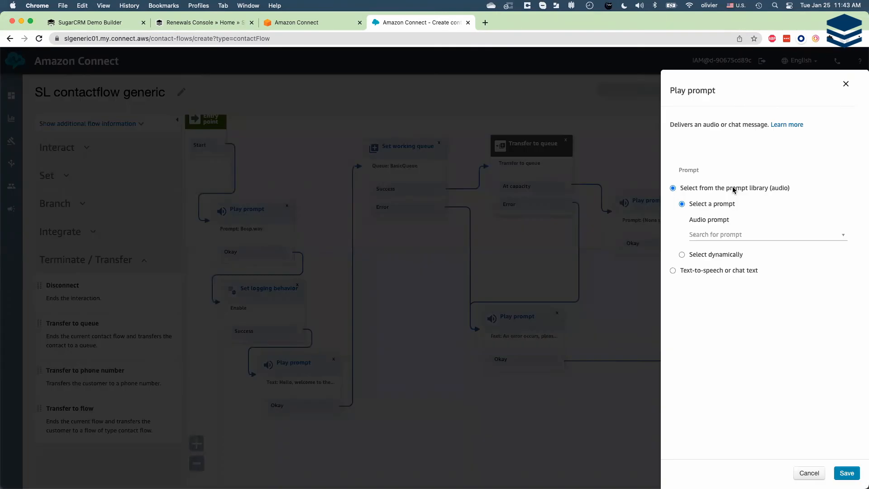
left_click(712, 270)
type("All ")
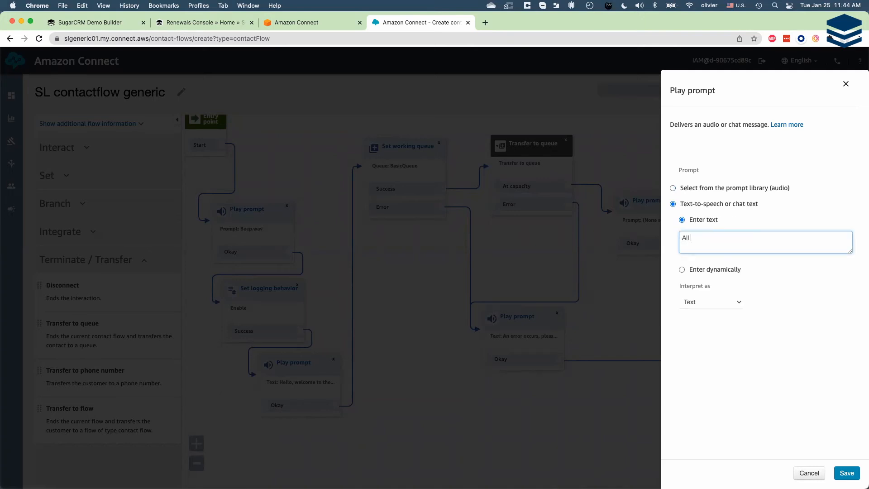
type("our agents are busy now, please call bac")
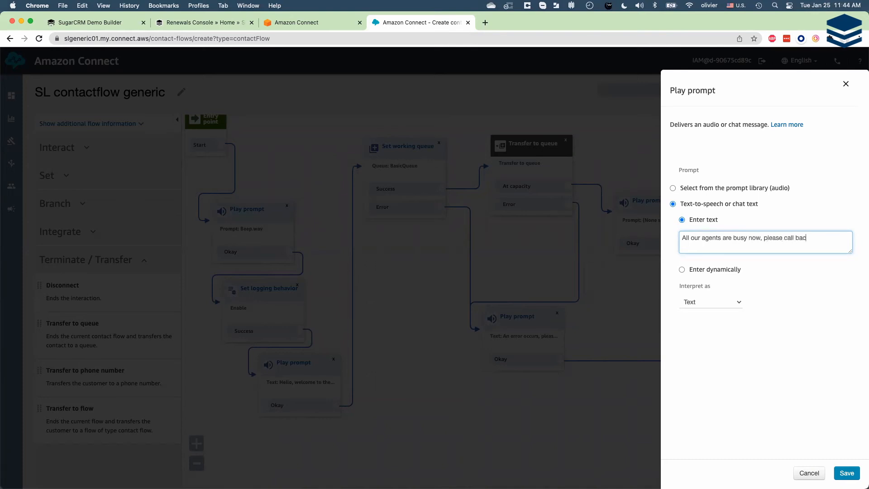
type("k later.")
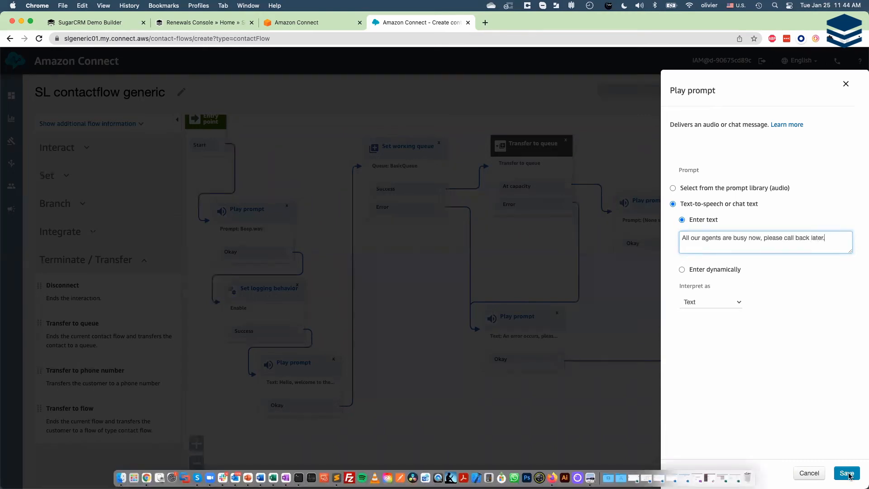
left_click(848, 474)
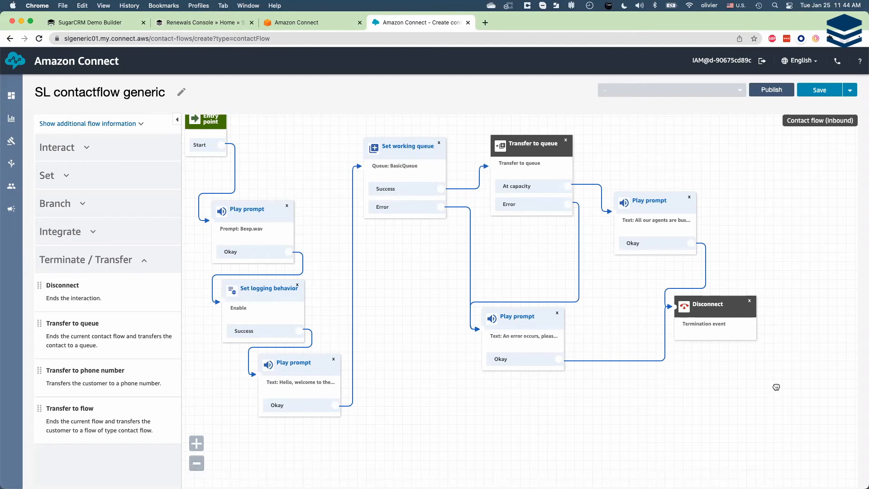
- Save the SL contactflow generic contact flow and publish it
scroll(454, 422, "left", 1)
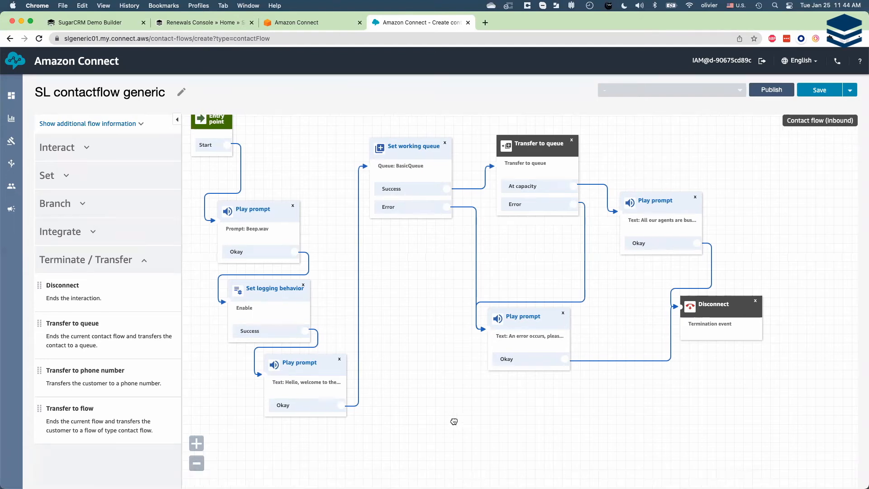
scroll(454, 422, "up", 1)
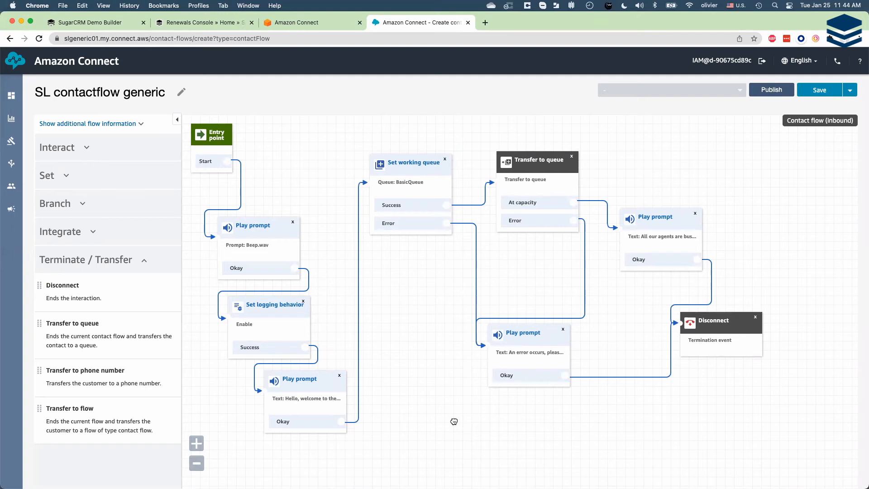
left_click(819, 90)
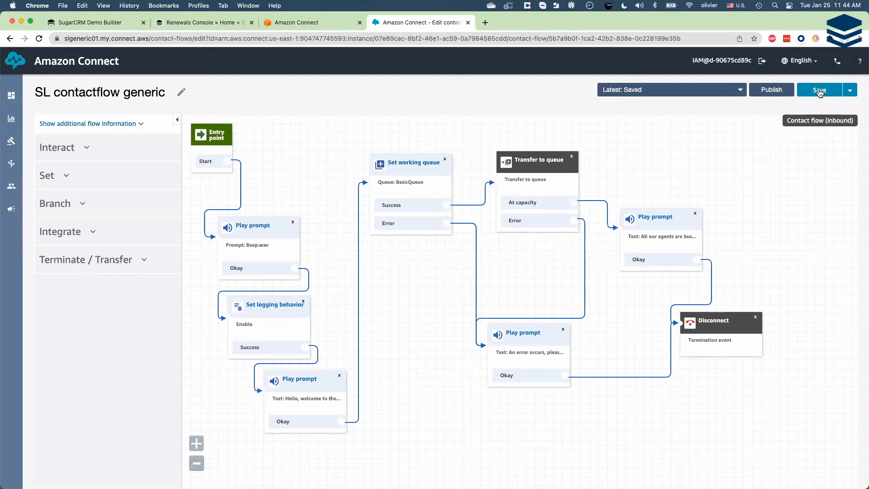
left_click(769, 88)
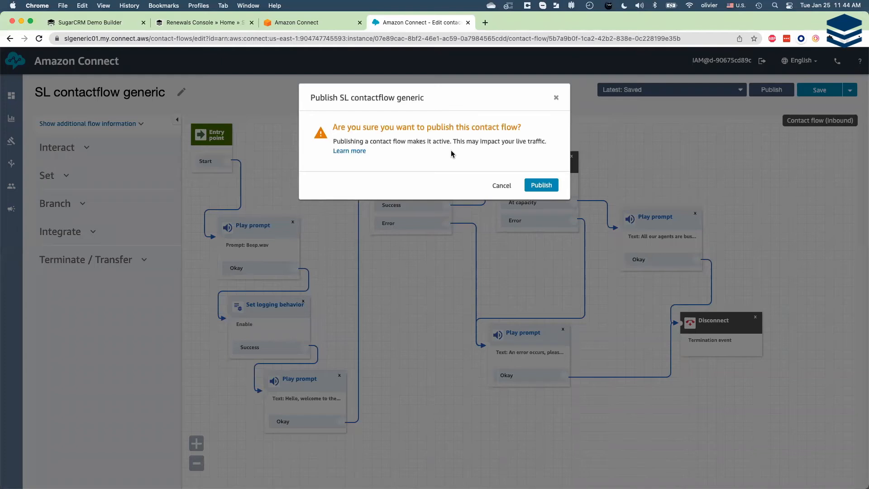
left_click(549, 186)
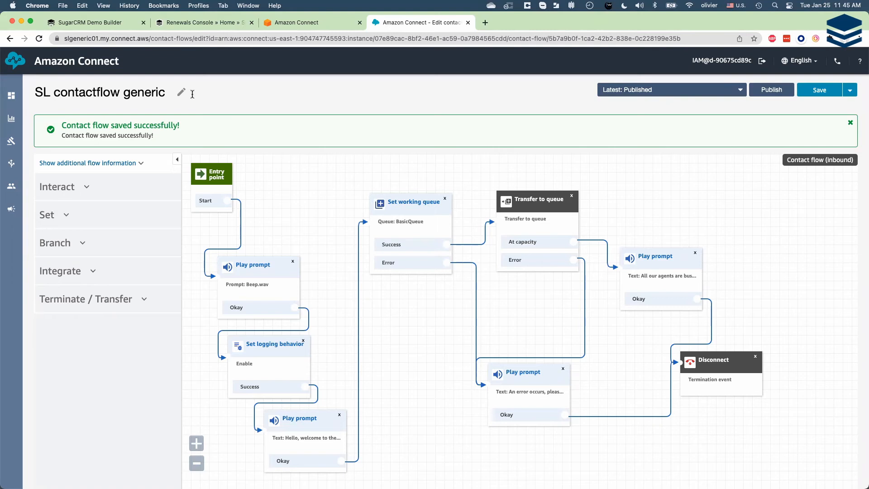
- Assign the contact flow SL contactflow generic to the claimed phone number and save the number's settings
mouse_move(20, 162)
left_click(49, 187)
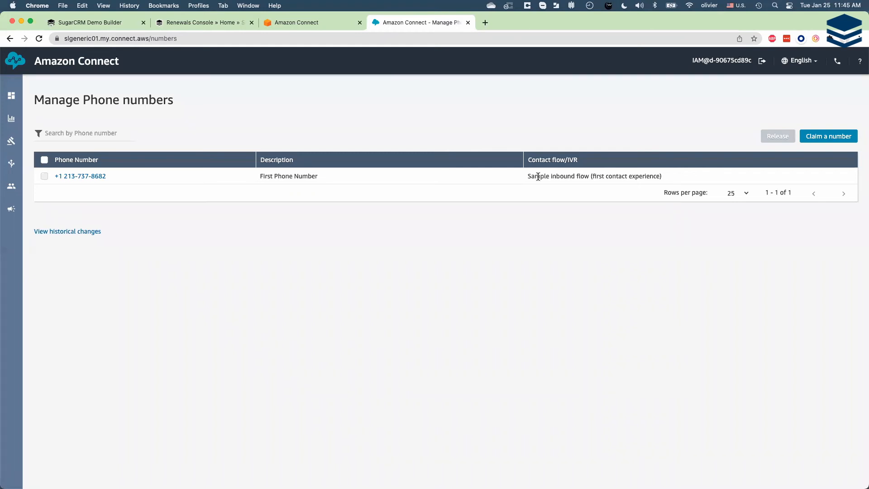
left_click(96, 177)
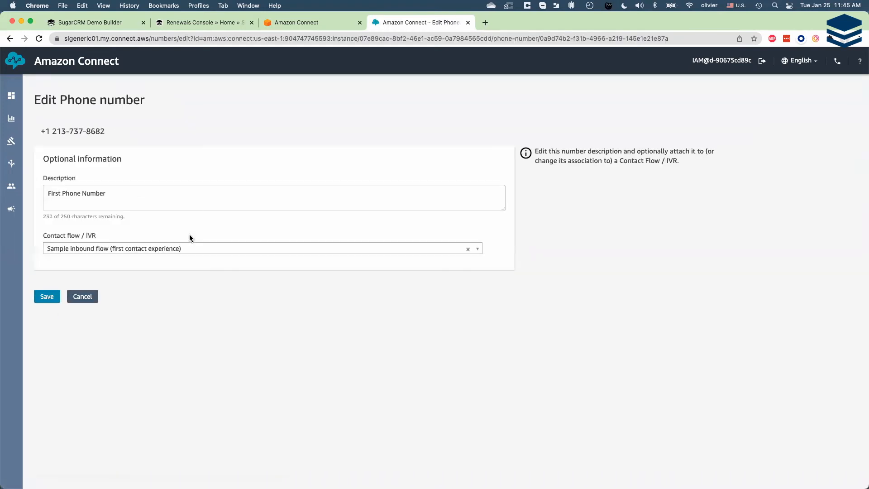
left_click(203, 248)
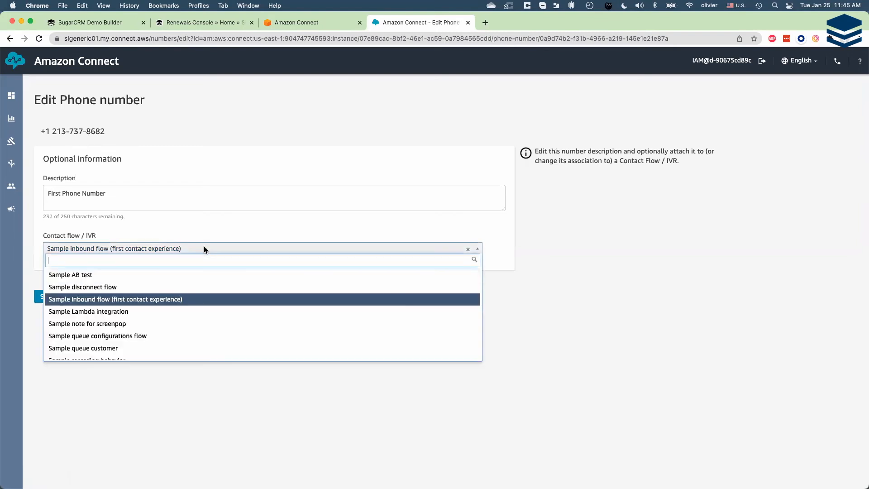
type("sl")
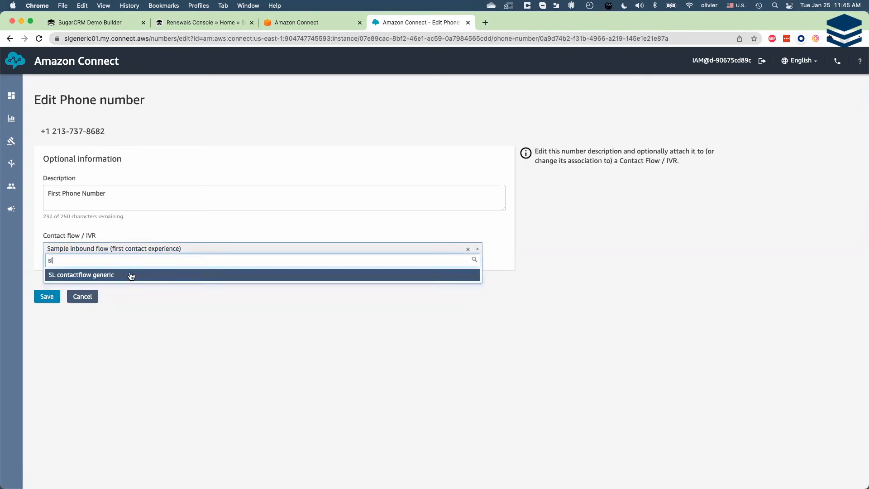
left_click(96, 279)
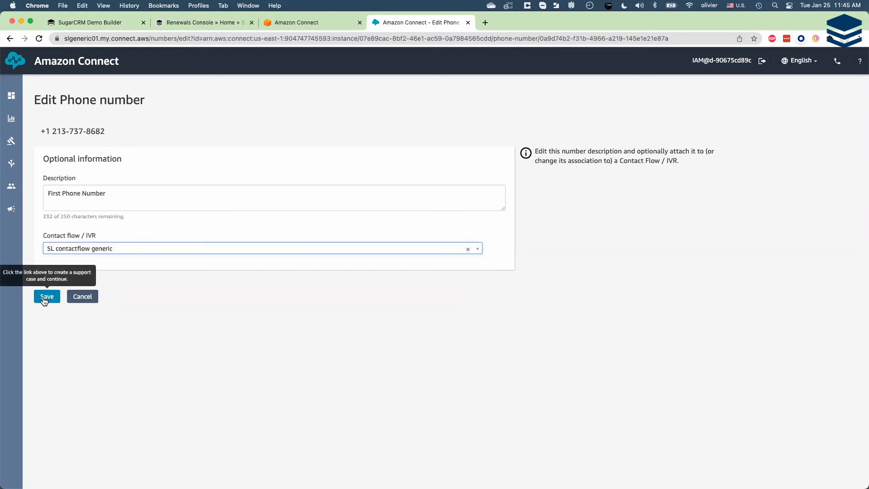
left_click(46, 297)
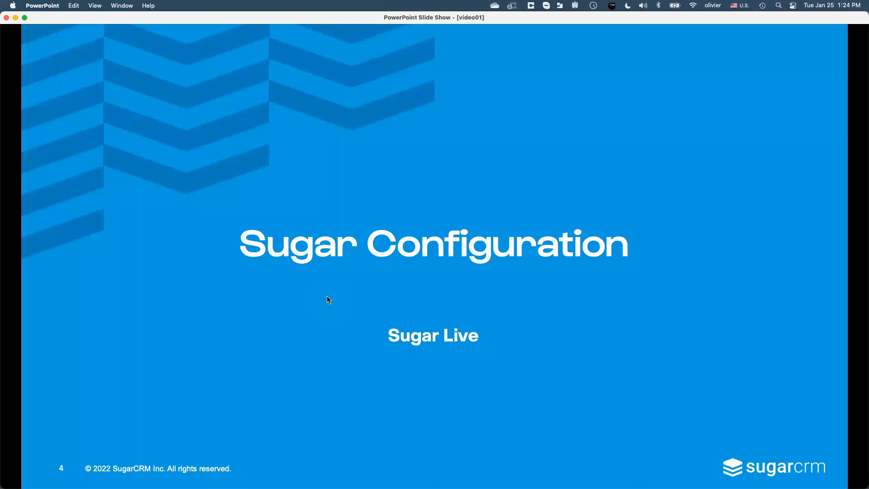
- Switch to SugarCRM Demo Builder in Chrome and log in to the slsugarlive03 instance as the Administrator user
key("super+Tab")
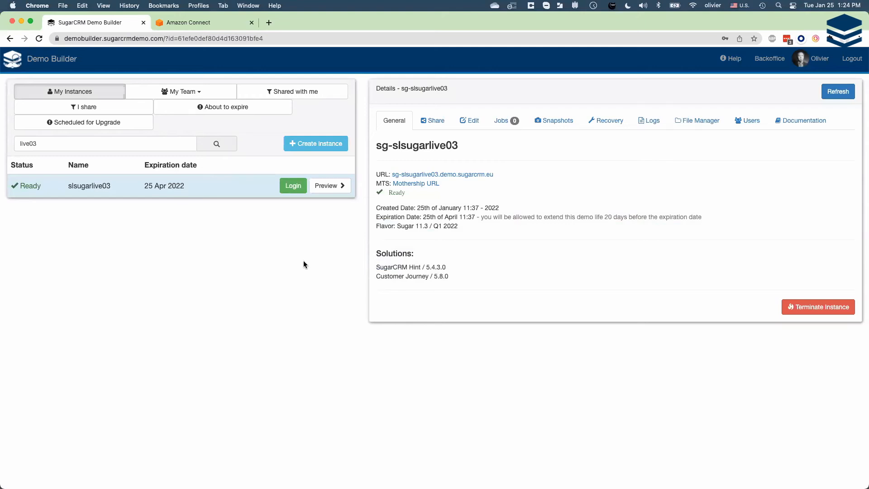
left_click(296, 189)
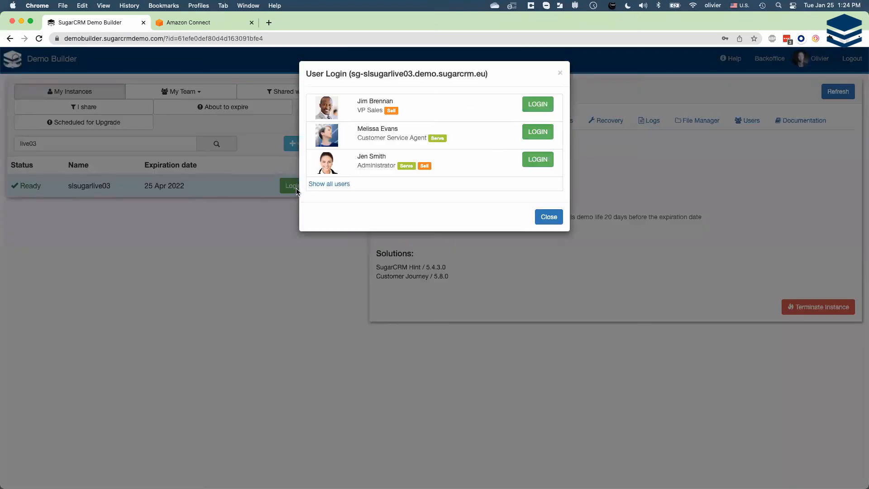
left_click(538, 161)
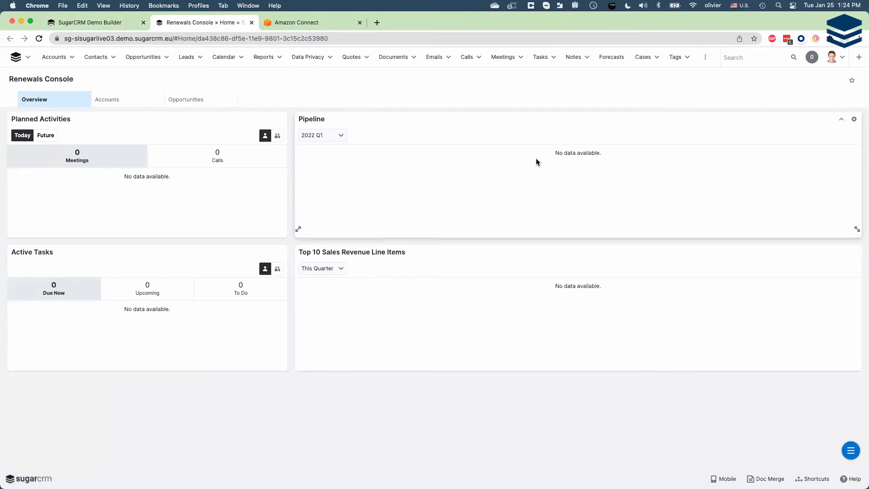
- Open the Amazon Connect Settings in SugarCRM's Administration
left_click(843, 58)
left_click(851, 107)
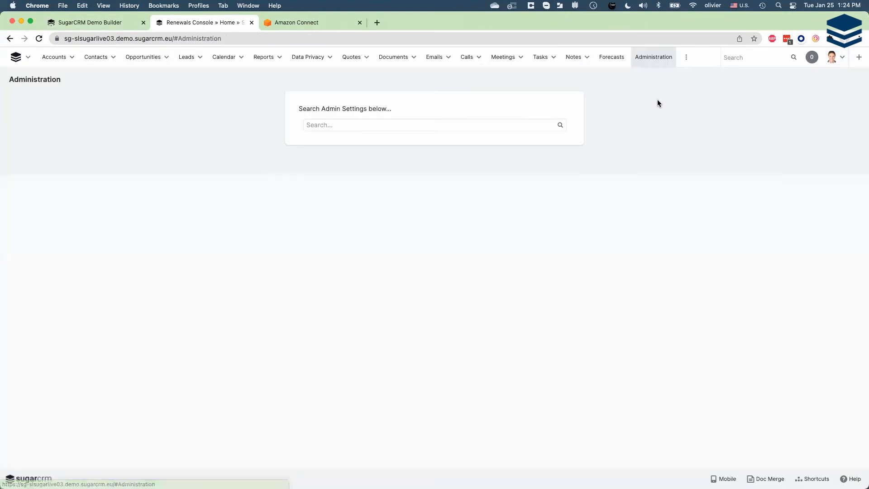
scroll(790, 200, "down", 5)
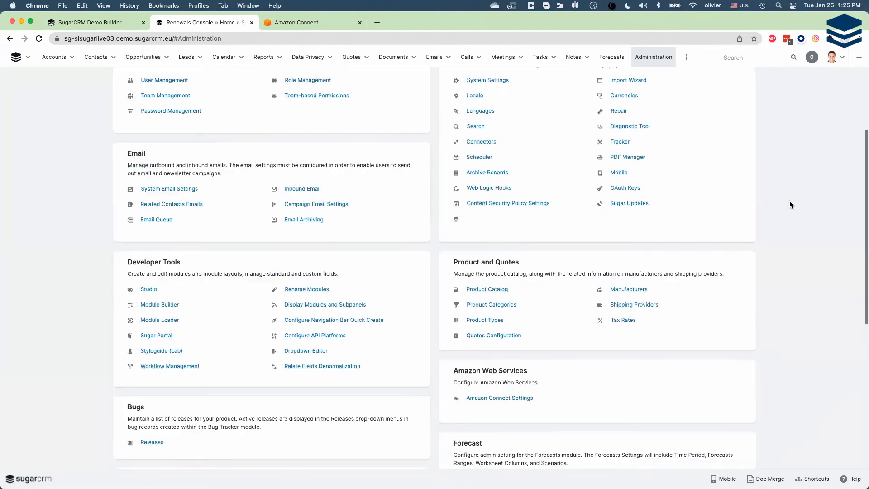
scroll(790, 203, "down", 1)
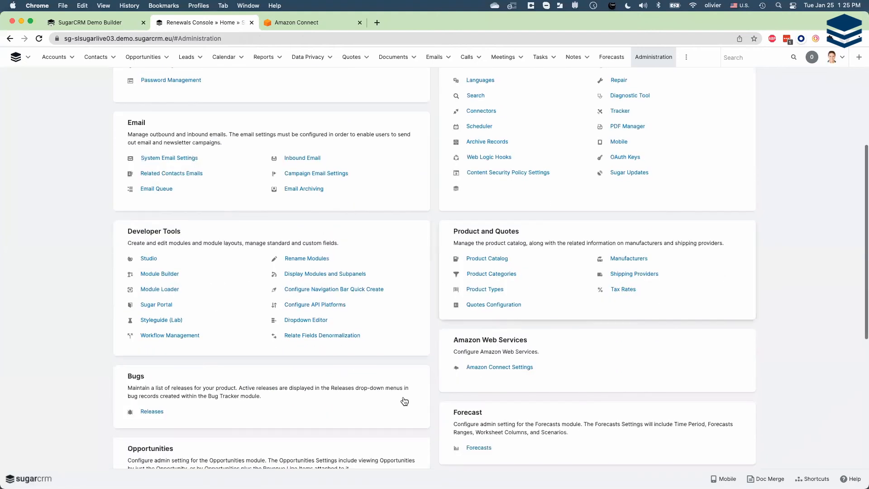
left_click(504, 367)
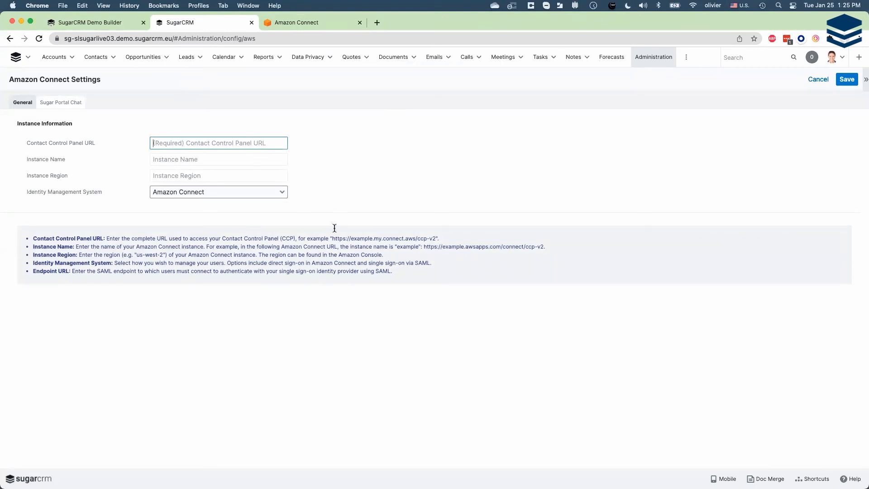
left_click(291, 26)
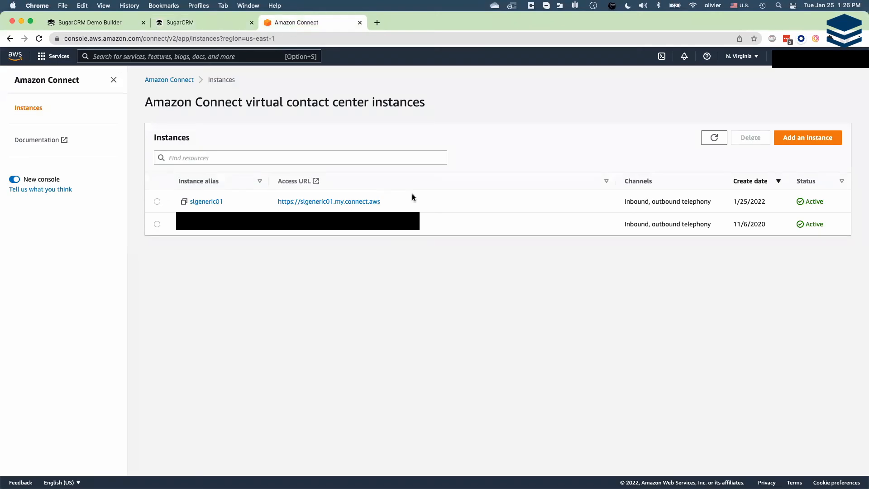
left_click_drag(413, 199, 277, 200)
key("super+c")
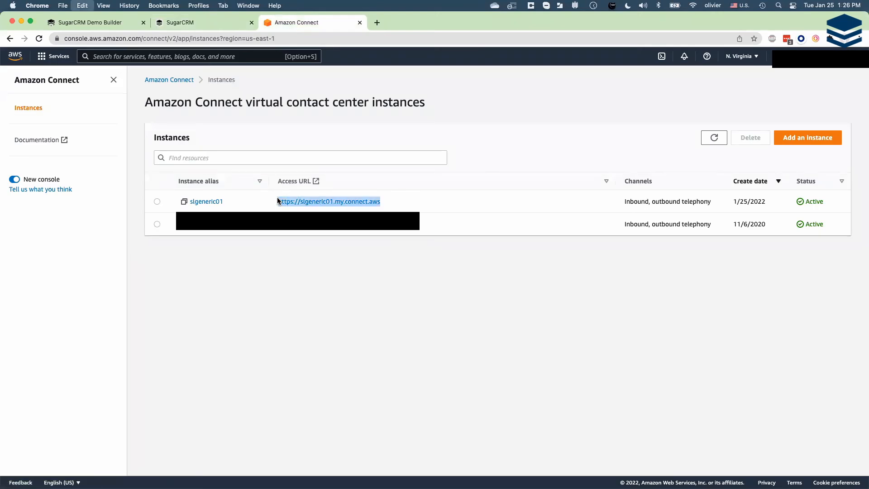
left_click(201, 21)
key("super+v")
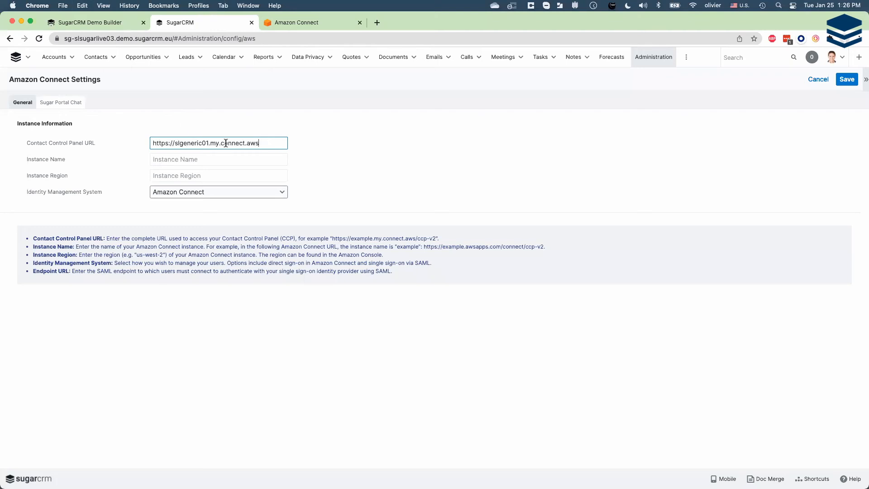
type("/connect/")
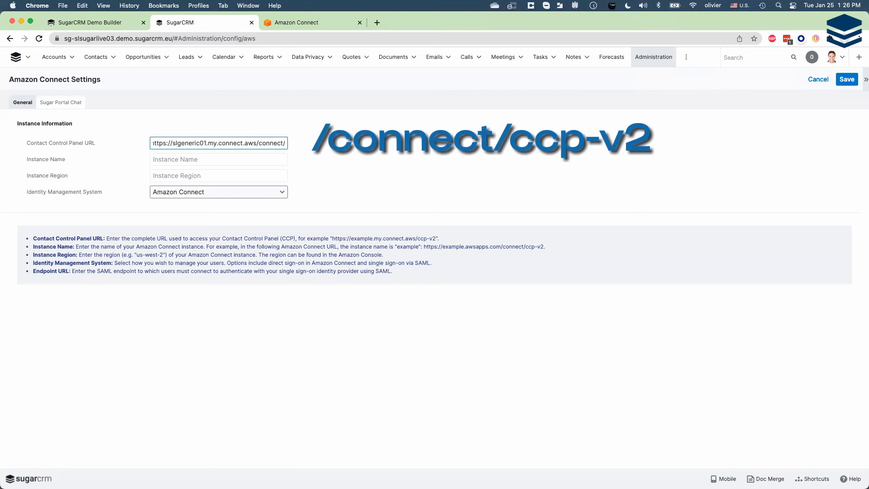
type("ccp-v2")
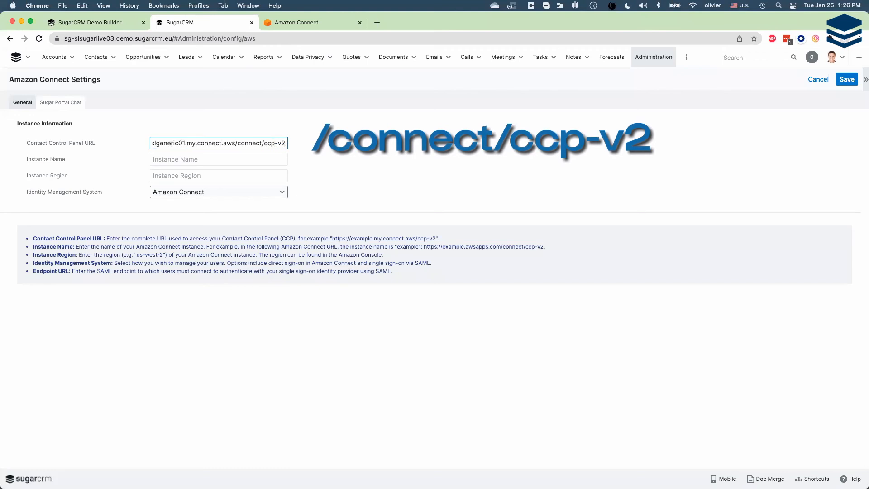
key("Tab")
- Copy slgeneric01 from the Contact Control Panel URL into the Instance Name
double_click(186, 143)
key("super+c")
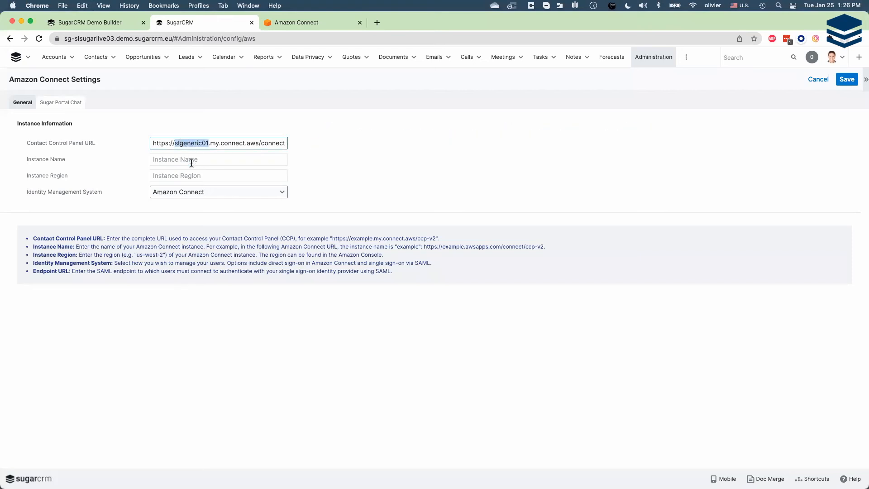
left_click(190, 160)
key("super+v")
- Set the Instance Region to us-east-1, copied from the AWS console's region list, and save the Amazon Connect settings
left_click(187, 175)
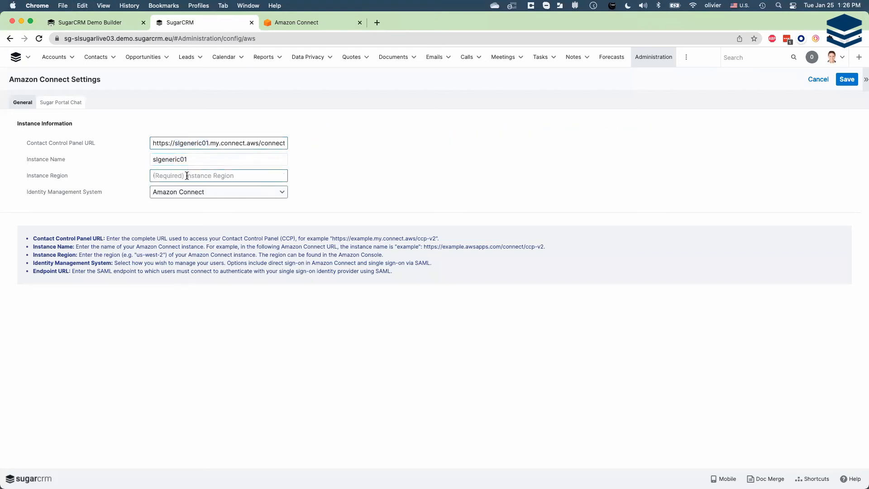
left_click(307, 26)
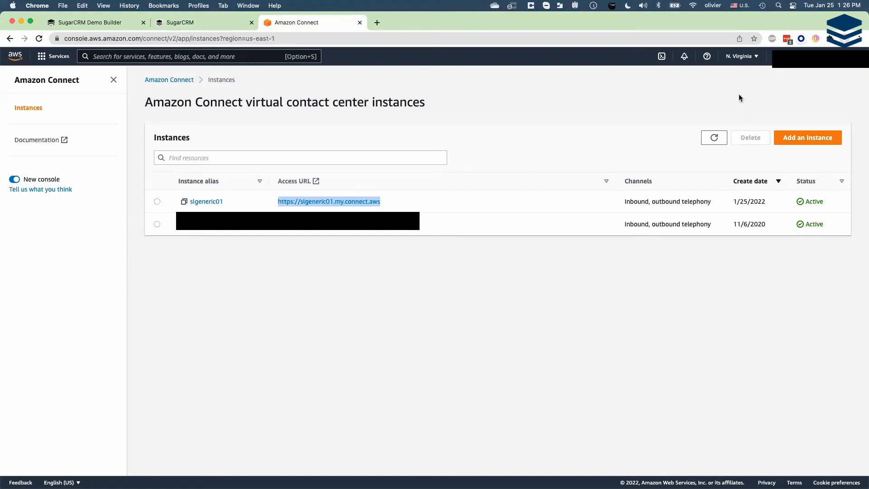
left_click(757, 57)
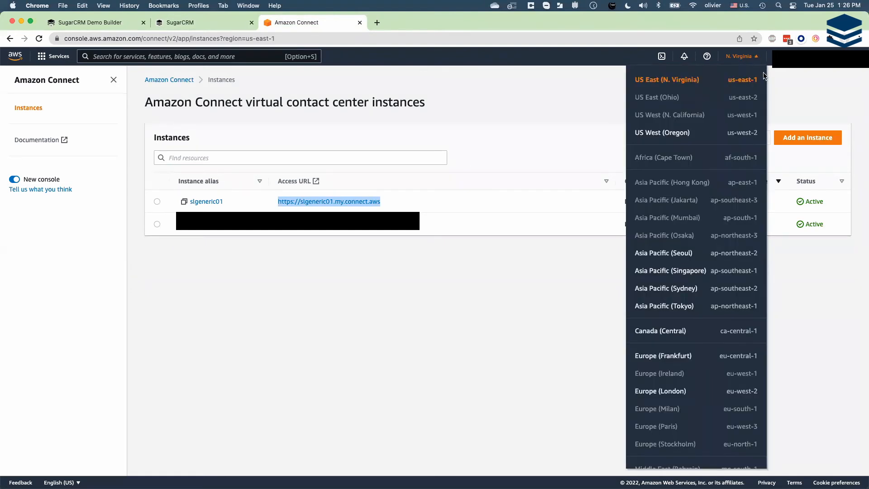
left_click_drag(766, 79, 729, 79)
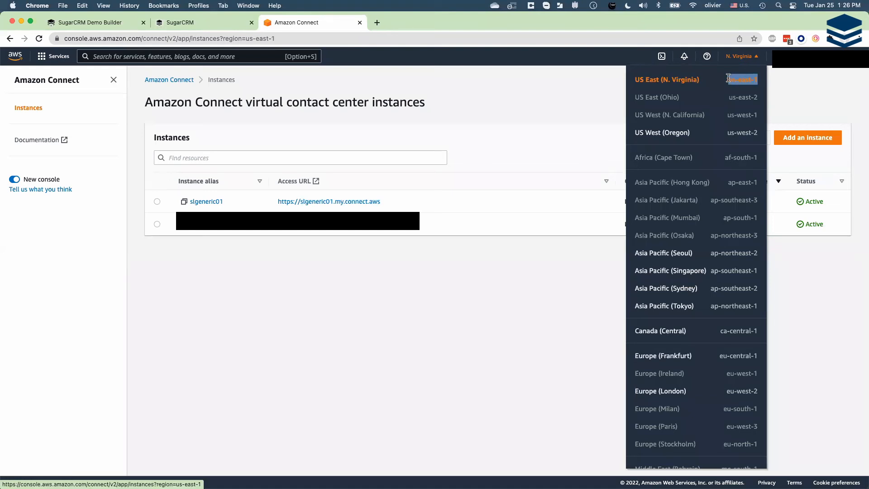
left_click(573, 80)
left_click(202, 25)
left_click(229, 172)
key("super+v")
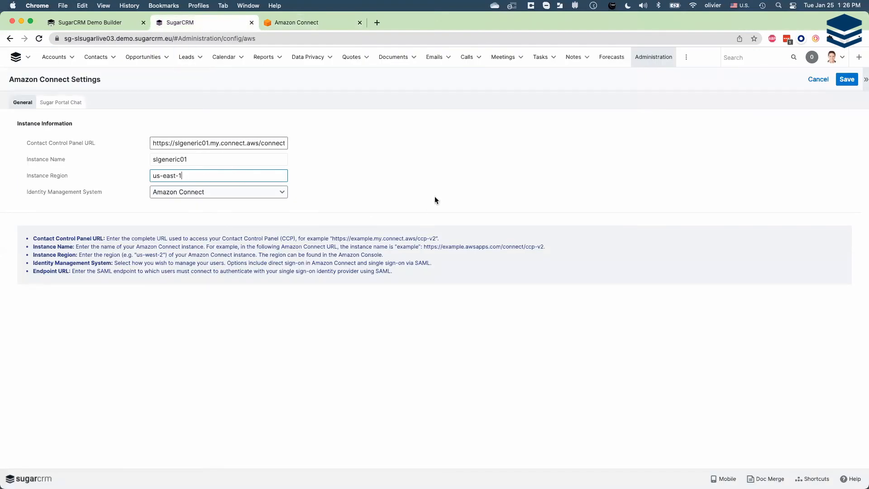
left_click(847, 80)
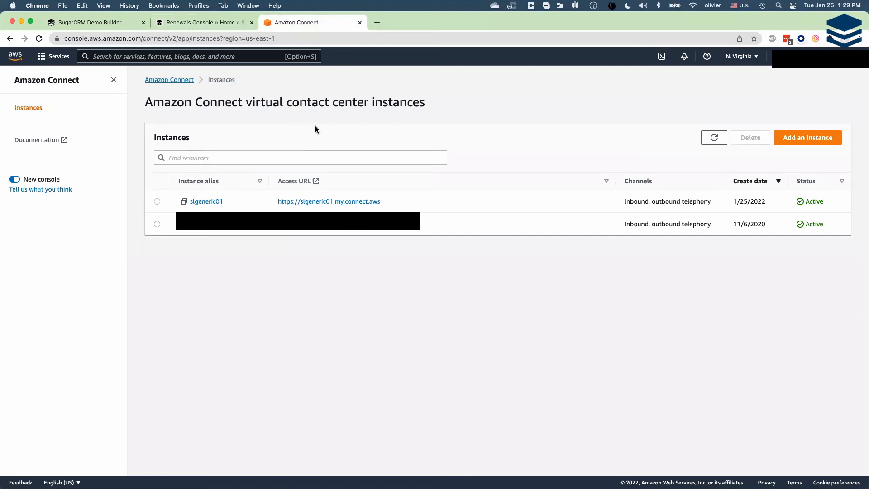
left_click(216, 203)
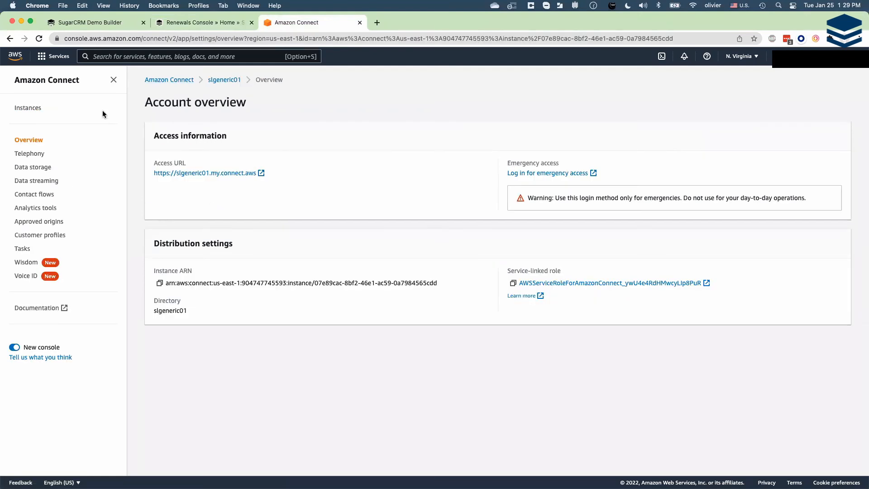
left_click(50, 221)
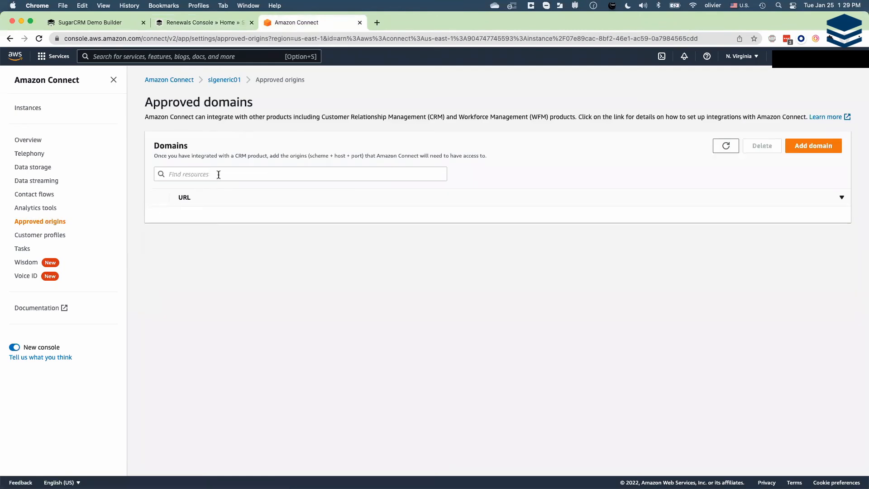
left_click(193, 24)
left_click(151, 34)
left_click(181, 39)
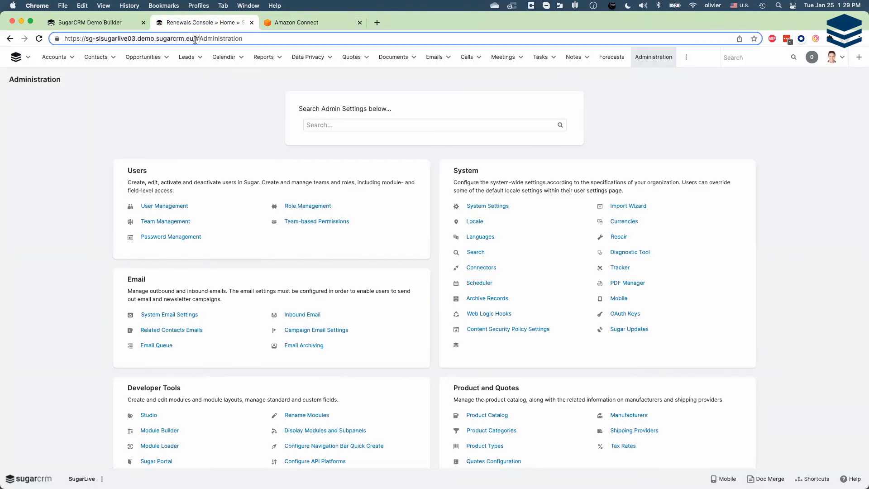
left_click_drag(196, 39, 163, 39)
left_click_drag(14, 31, 16, 36)
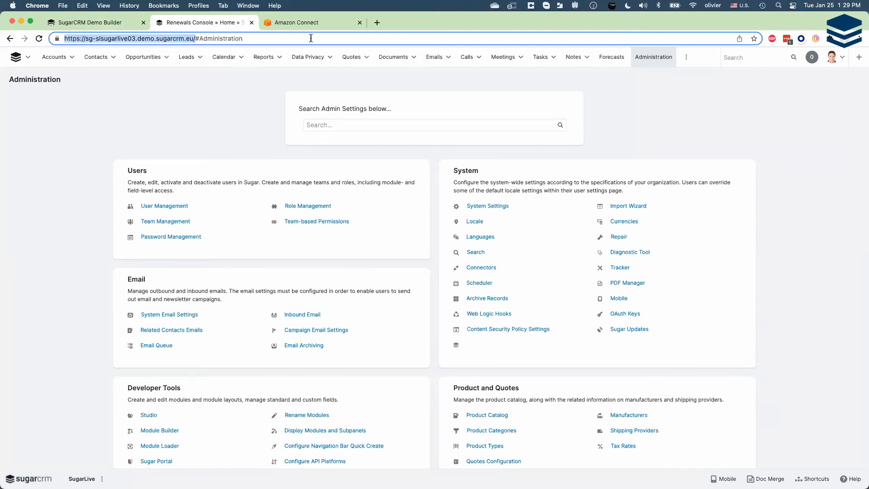
left_click(305, 25)
left_click(266, 175)
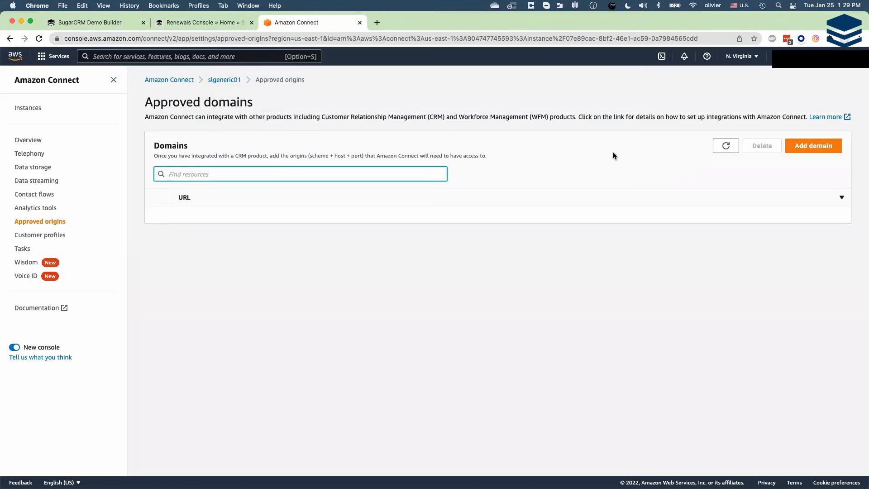
left_click(825, 148)
left_click(386, 278)
key("super+v")
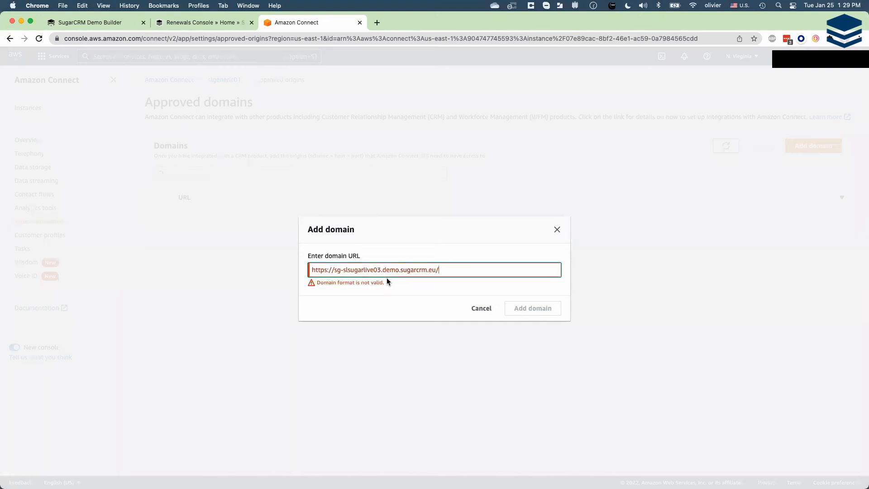
key("BackSpace")
left_click(527, 303)
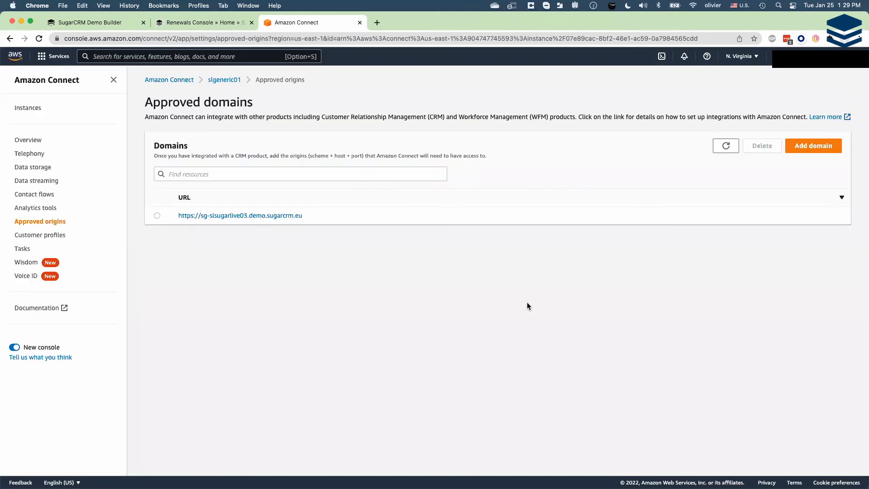
- Log out of SugarCRM, close its page and log back in from the SugarCRM Demo Builder as the Customer Service Agent
left_click(195, 22)
left_click(836, 57)
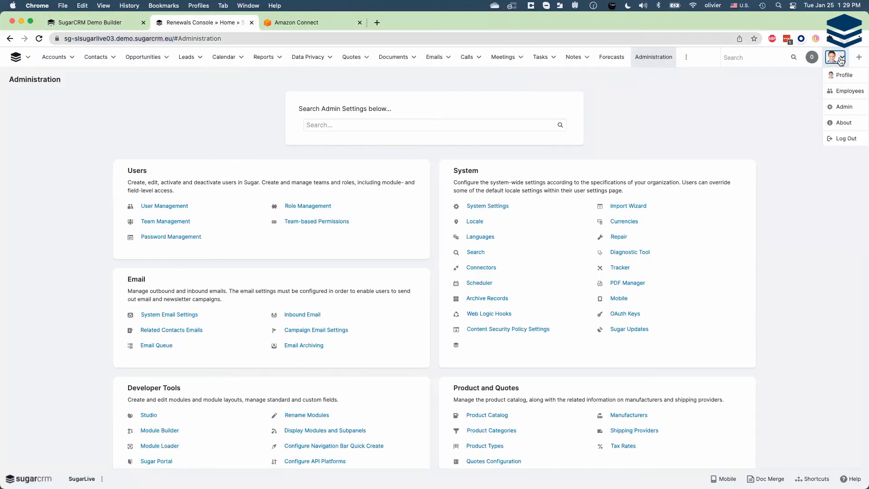
left_click(847, 138)
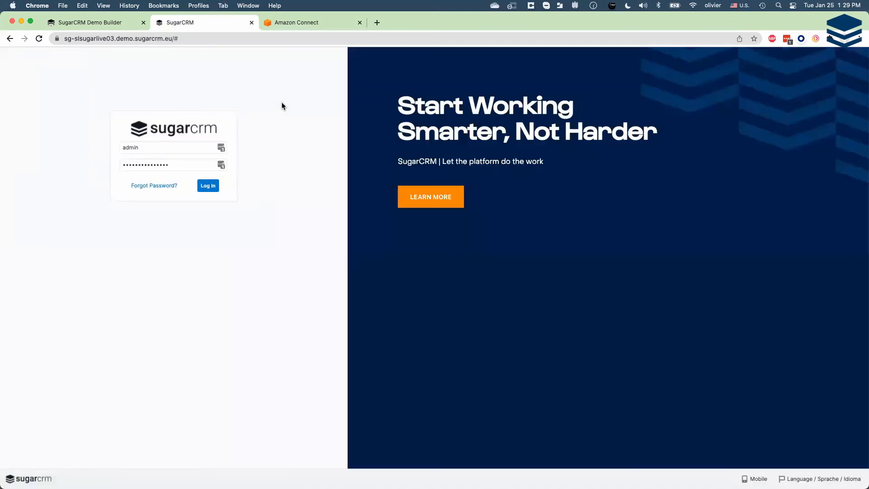
key("super+w")
left_click(112, 20)
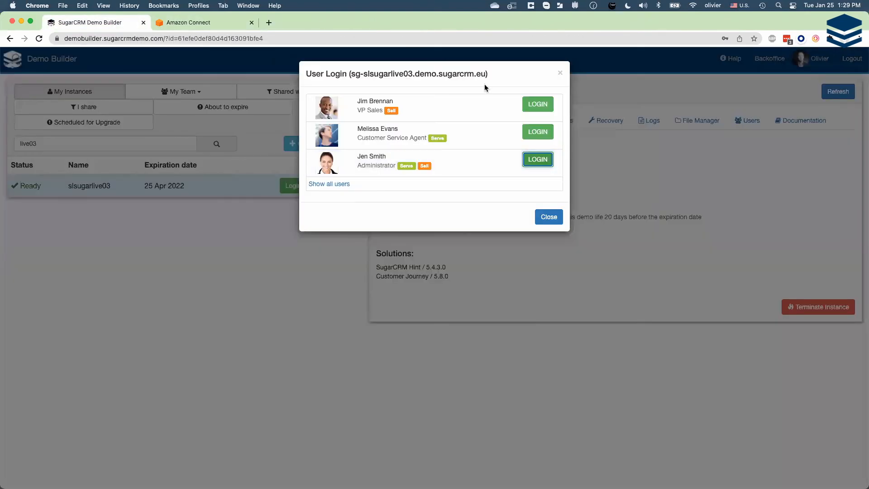
left_click(534, 133)
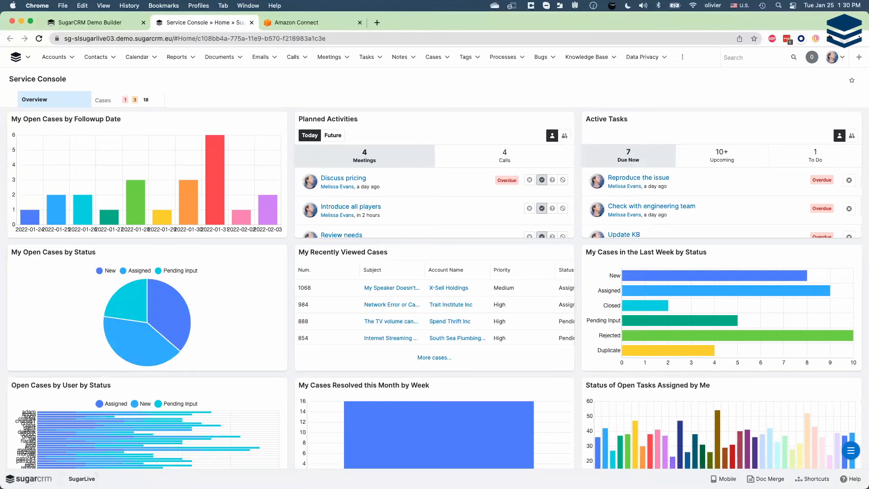
- Start SugarLive, sign in to slgeneric01 with the agent's username and password, and allow the SugarCRM site to use the microphone
left_click(82, 479)
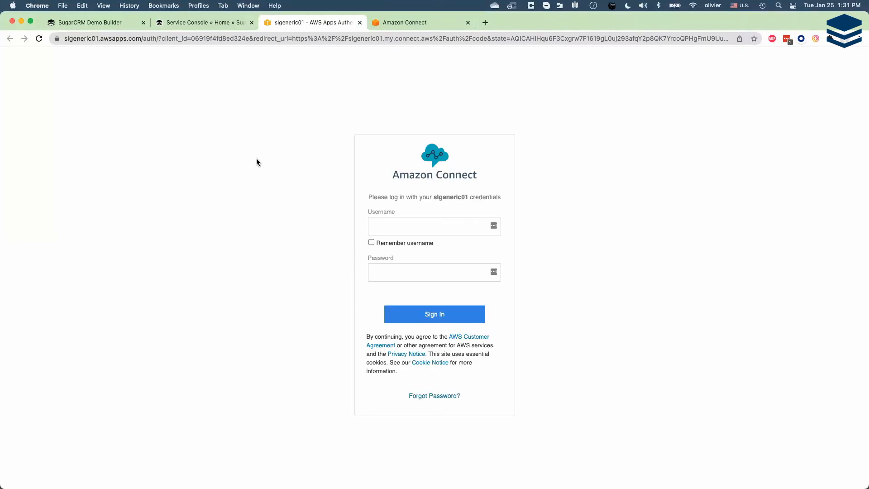
left_click(396, 226)
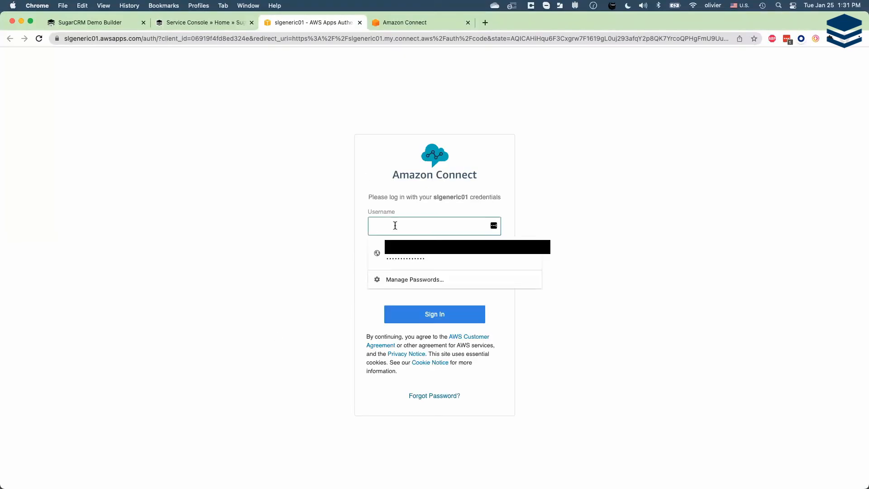
type("mell")
type("ssa")
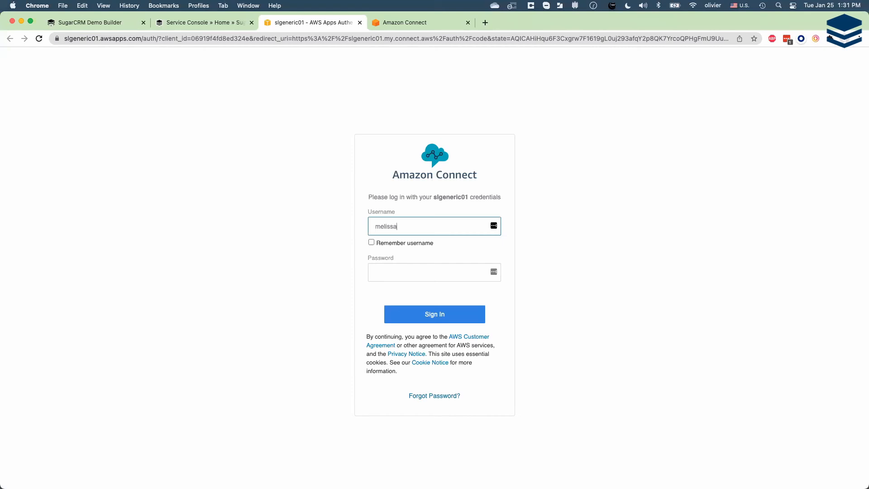
left_click(409, 268)
type("••••••")
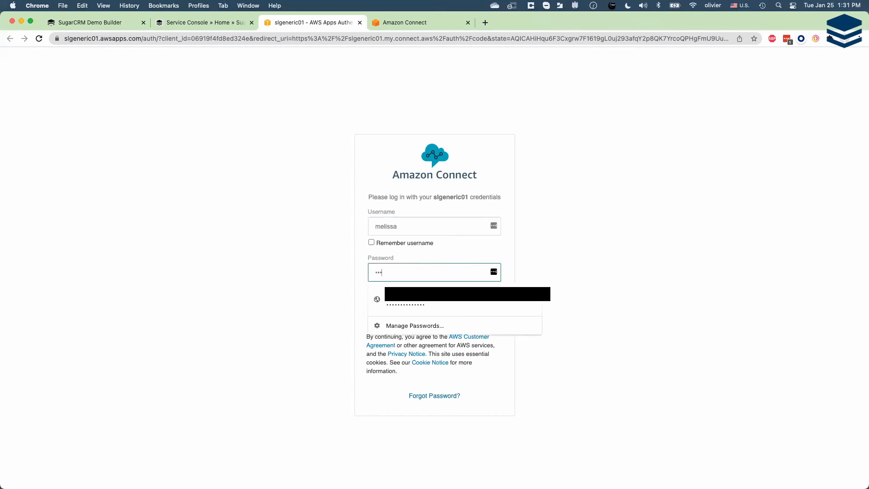
type("•••")
left_click(321, 271)
left_click(416, 320)
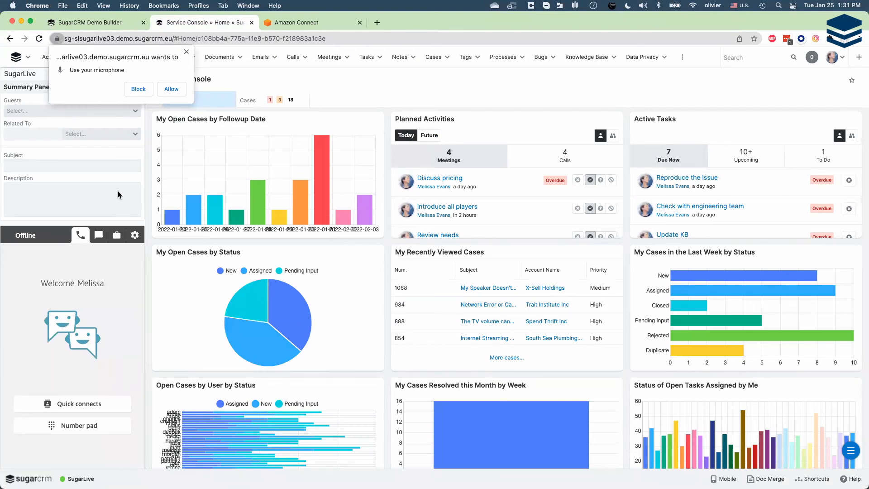
left_click(172, 90)
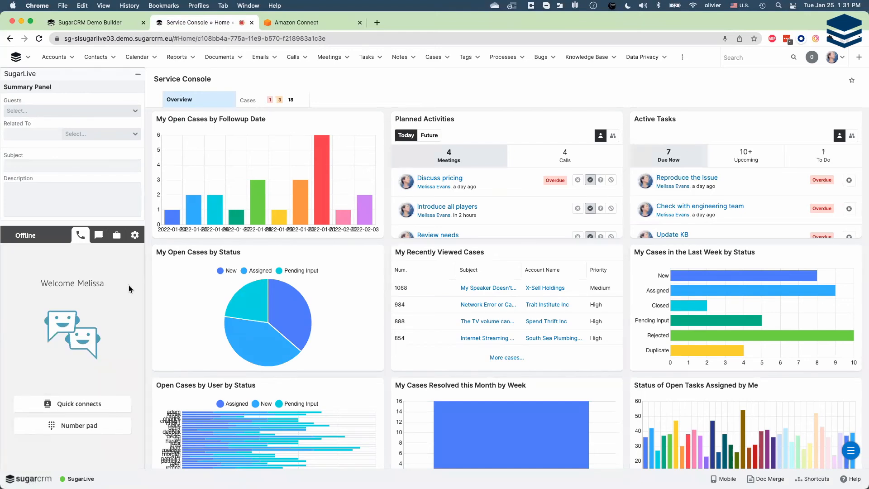
key("super+Tab")
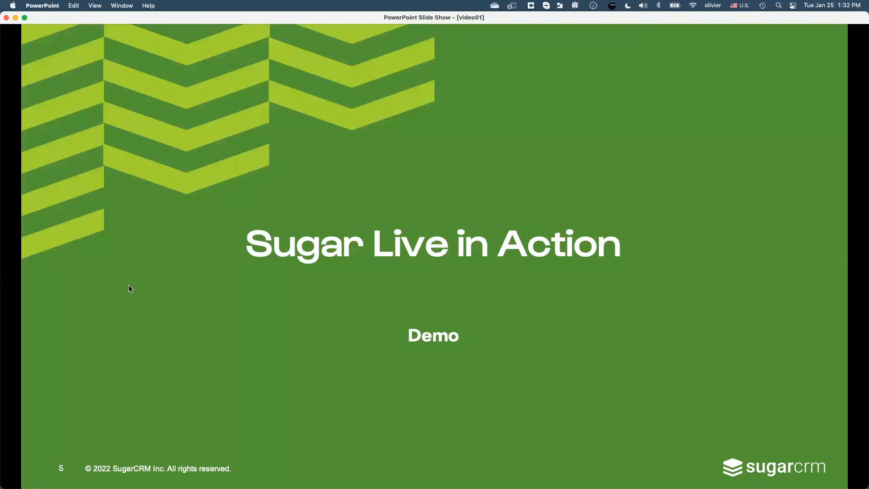
key("super+Tab")
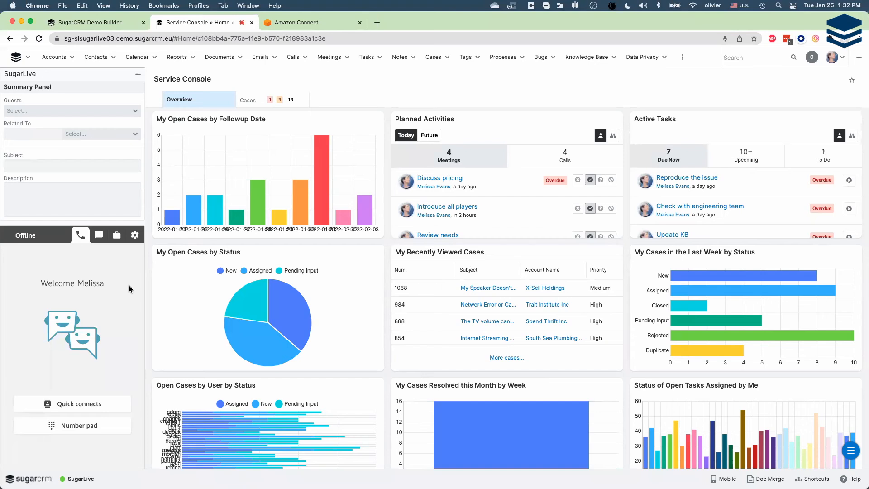
- Minimize the SugarLive panel and open the featured contact's record from the Goto Account / Contact dashboard
left_click(136, 76)
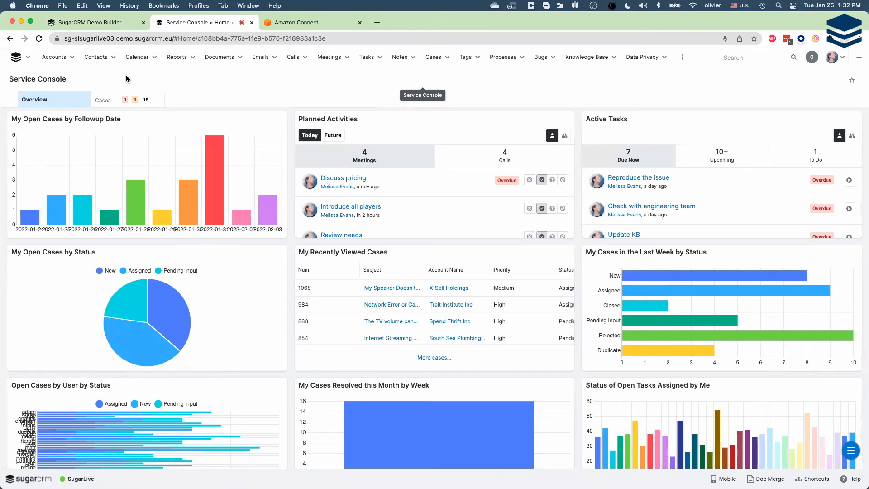
left_click(28, 57)
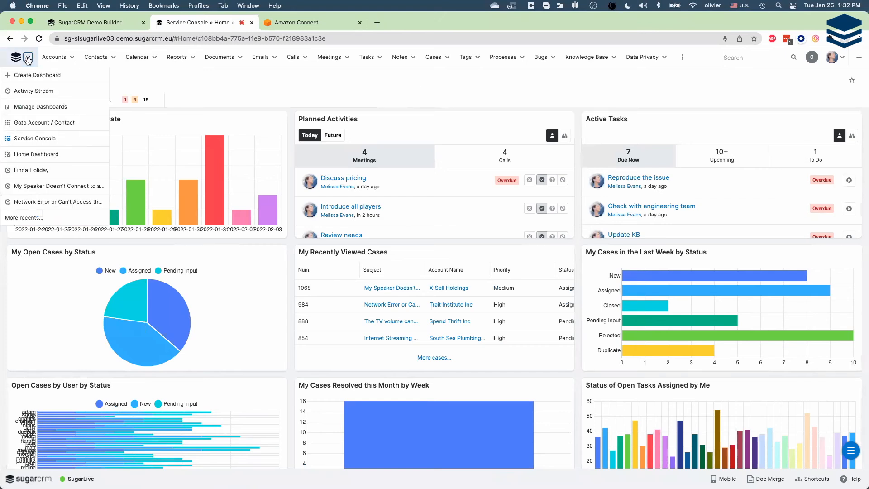
left_click(43, 124)
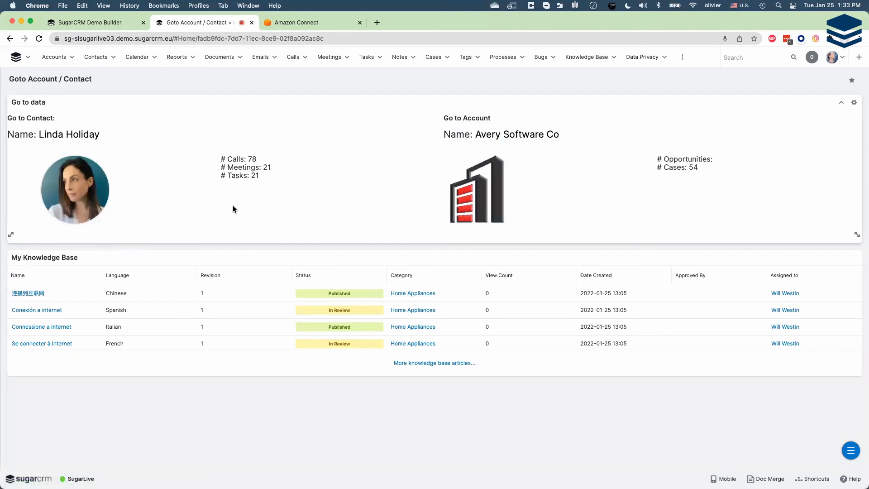
left_click(90, 182)
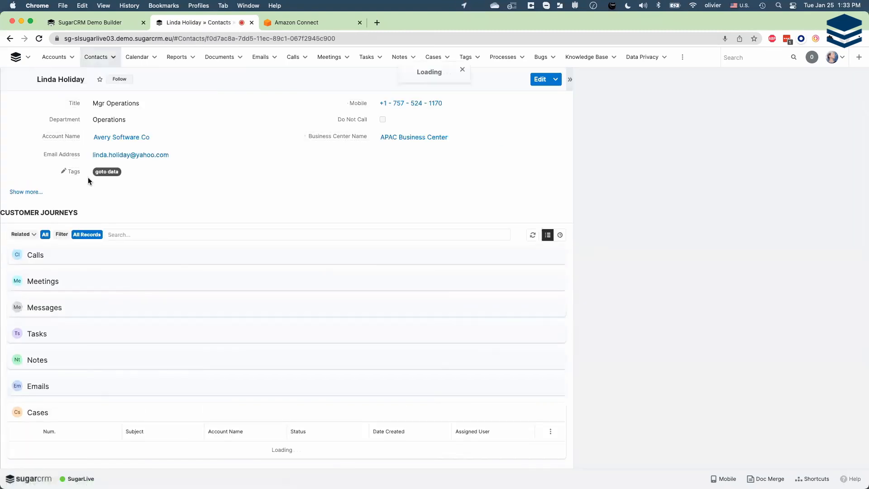
- Replace the contact's mobile number with the caller's own phone number, starting with + and the country code, and save the record
left_click(345, 104)
left_click_drag(491, 104, 324, 106)
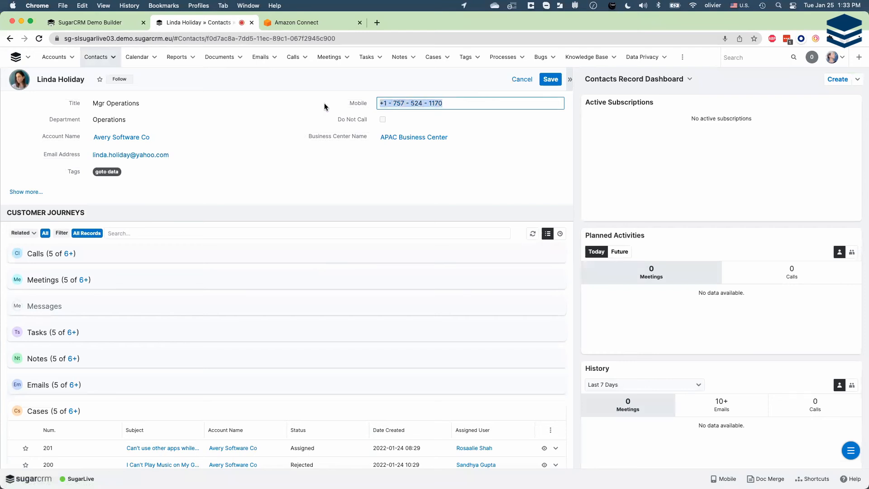
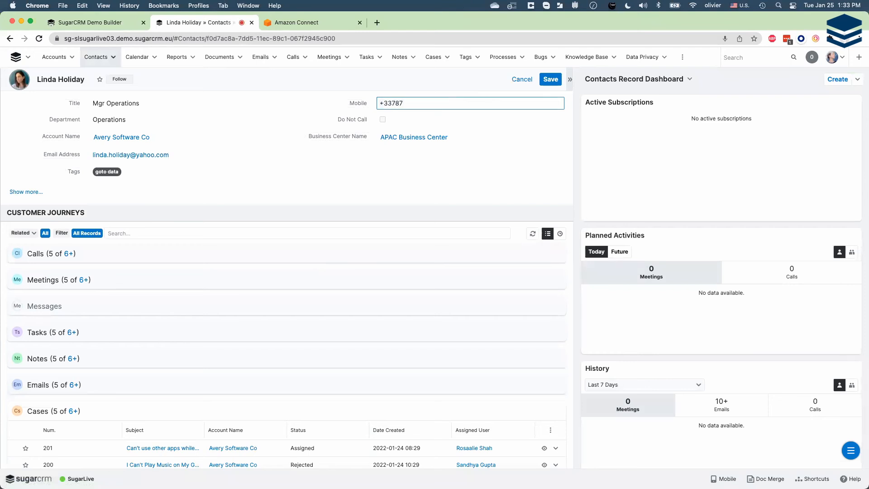
left_click(550, 79)
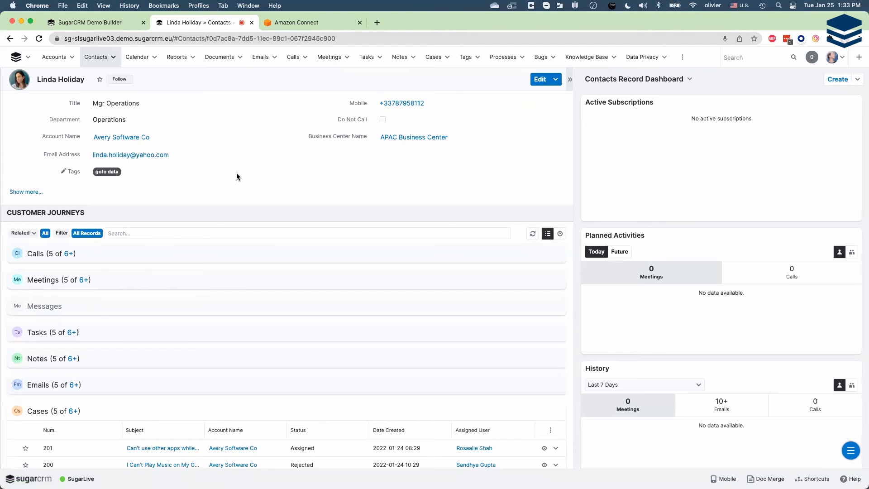
- Open the contact's case number 199, "Can't use other apps while playing music", set this contact as its Primary Contact and save
scroll(240, 296, "down", 3)
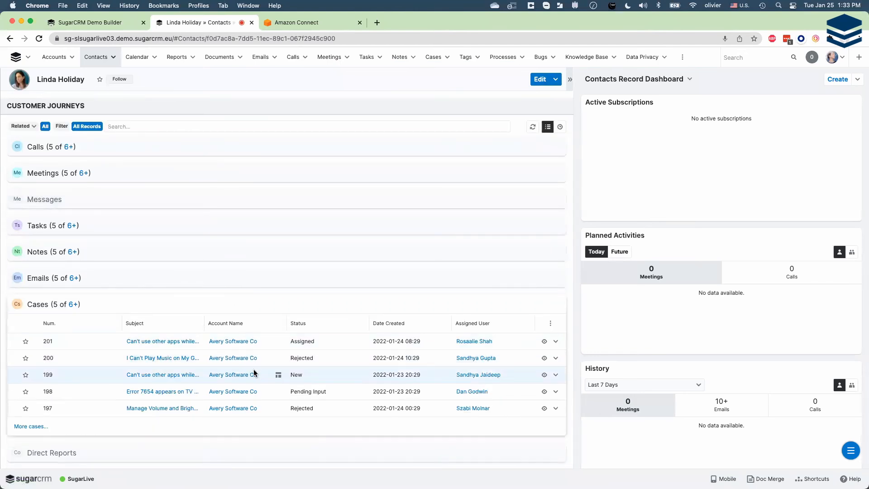
left_click(173, 376)
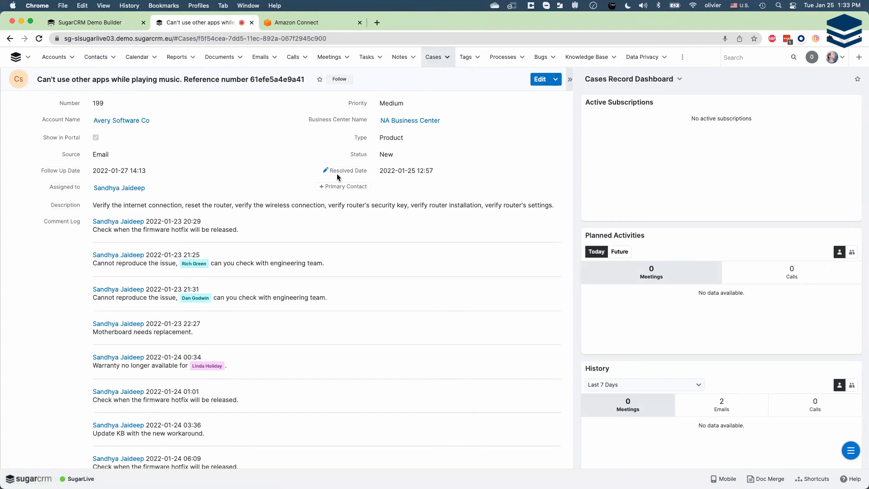
left_click(322, 188)
type("linda")
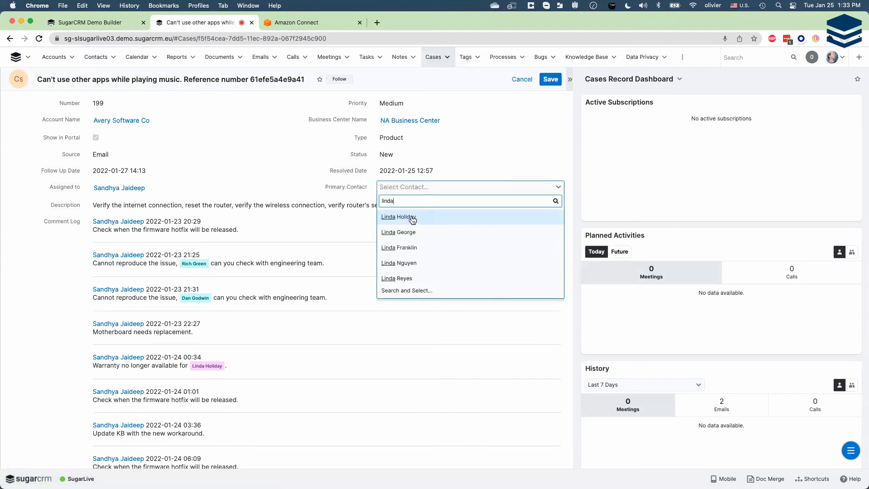
left_click(412, 218)
left_click(554, 80)
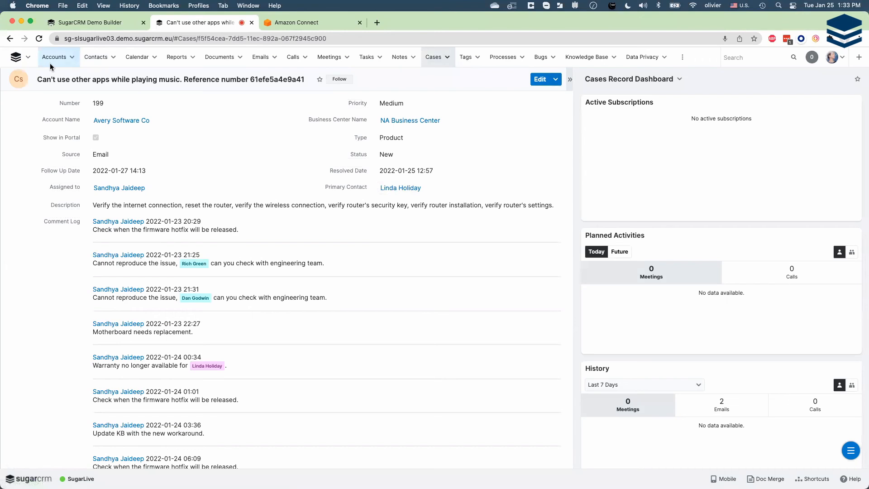
- Return to the Service Console dashboard
left_click(17, 57)
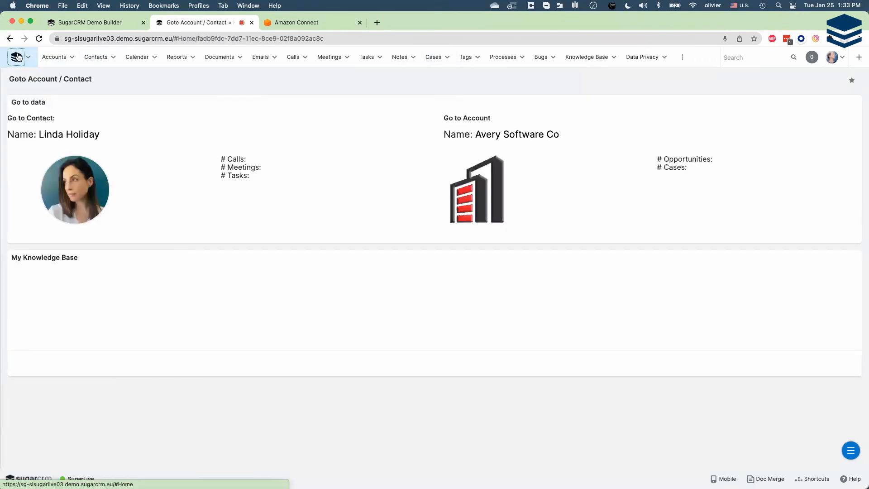
left_click(28, 57)
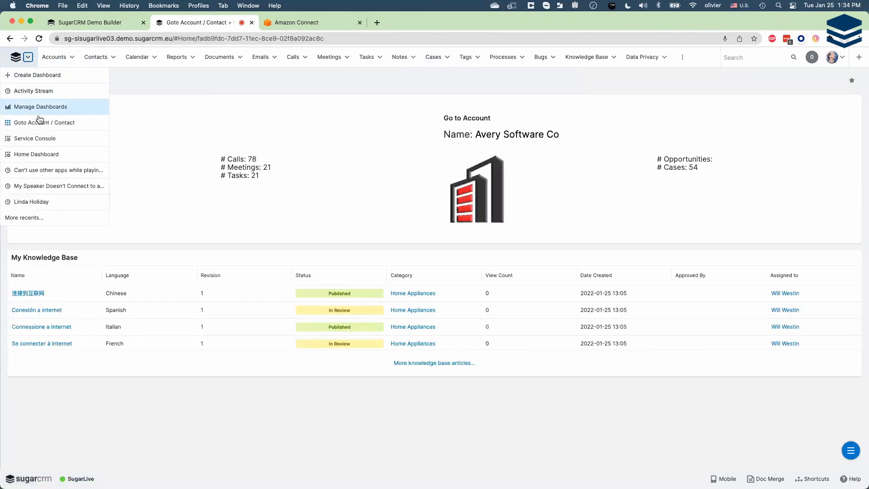
left_click(39, 138)
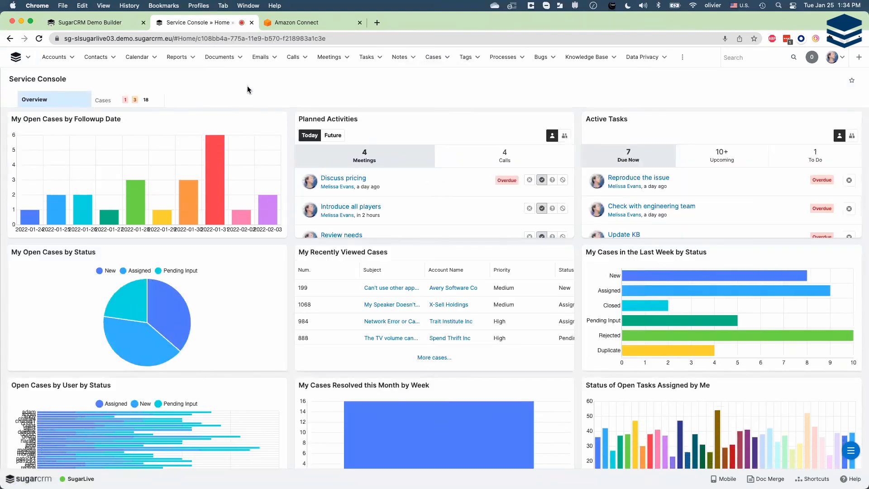
- Open the SugarLive panel on the Service Console and set the agent status to Available
mouse_move(85, 461)
left_click(77, 478)
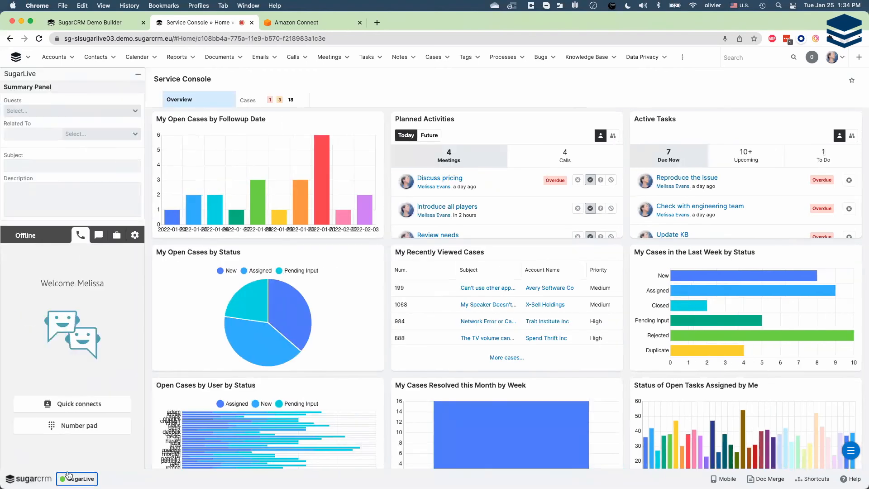
left_click(24, 239)
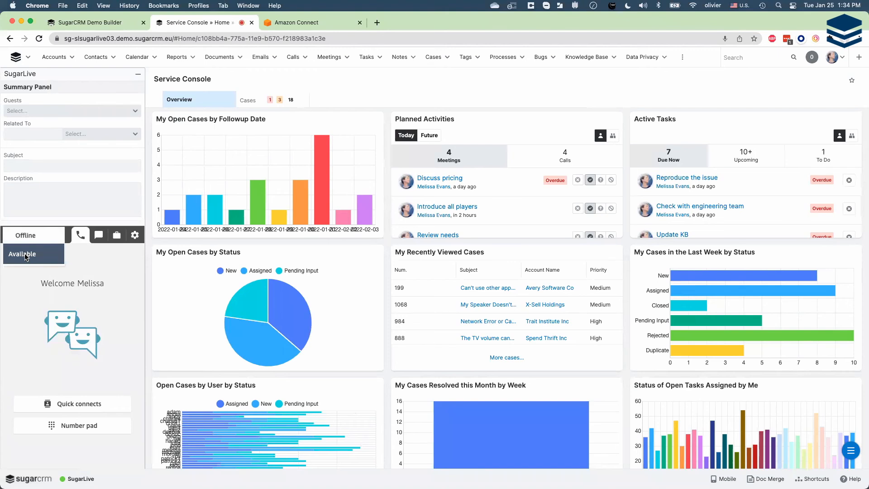
left_click(24, 254)
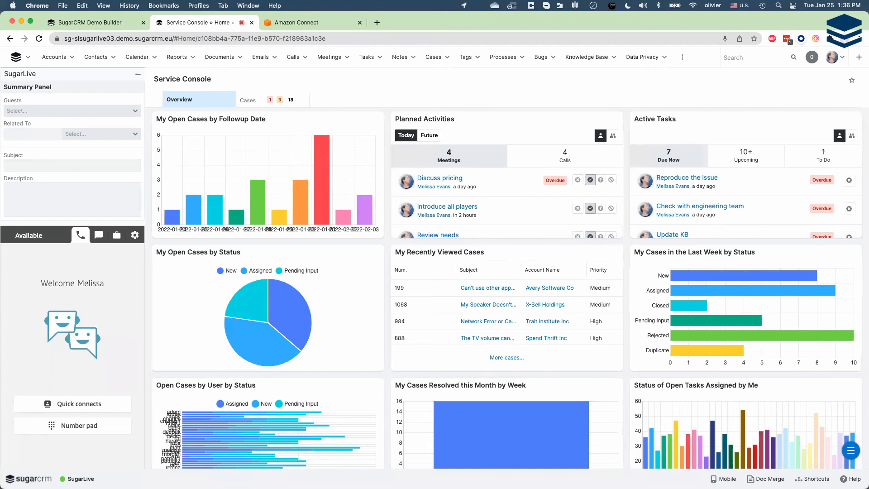
- Accept the incoming call in the SugarLive panel
key("super+Tab")
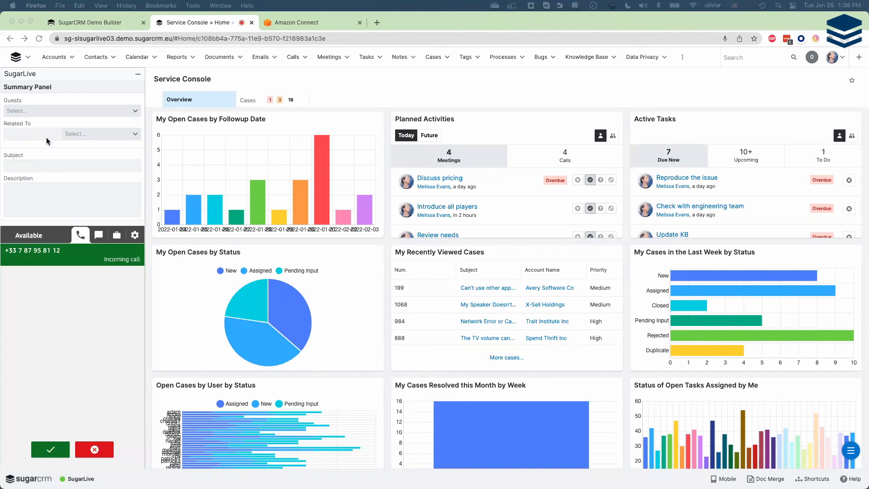
left_click(56, 450)
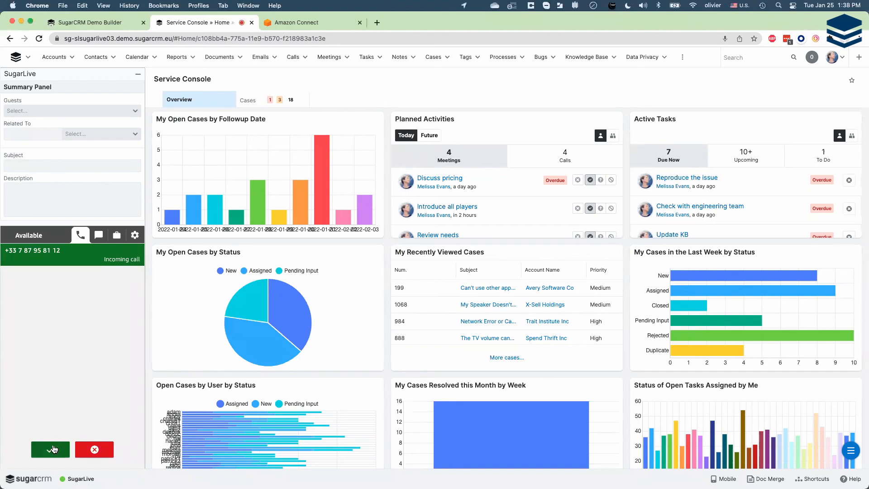
left_click(50, 450)
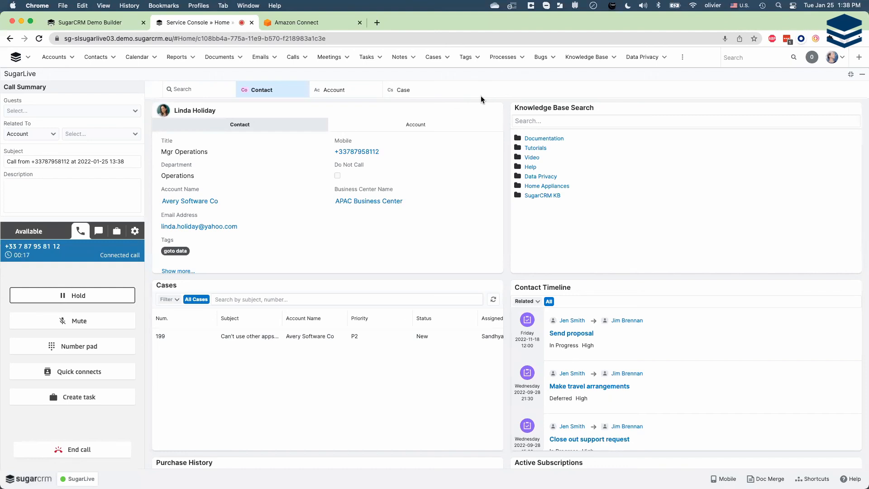
- End the connected call in SugarLive and close the contact to finish the after-call work
mouse_move(357, 110)
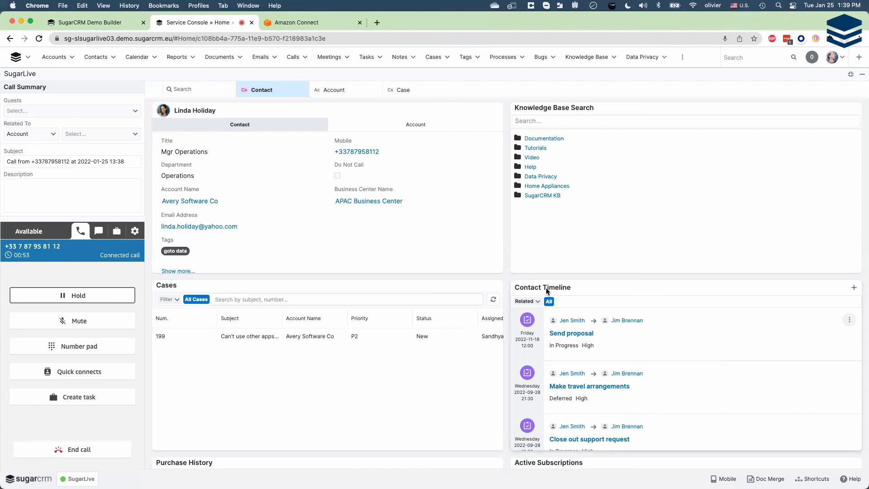
left_click(66, 454)
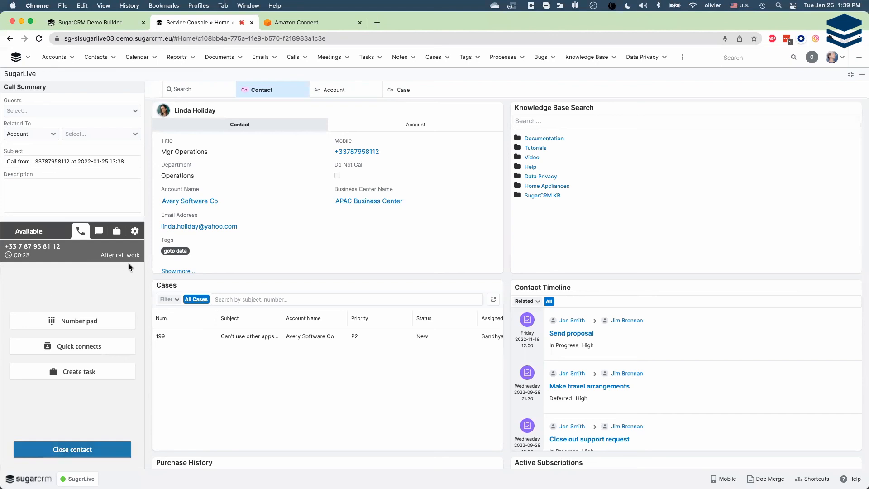
left_click(75, 450)
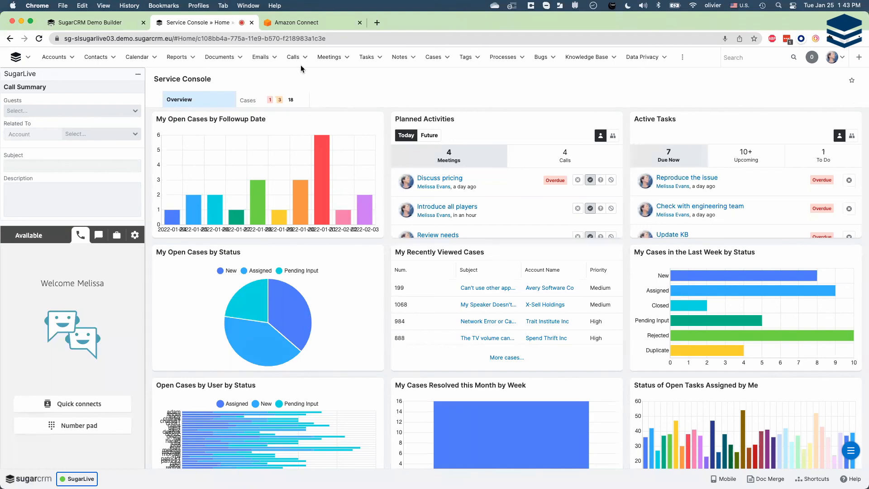
- Set the SugarLive agent status to Offline and switch to the PowerPoint slide show
left_click(30, 236)
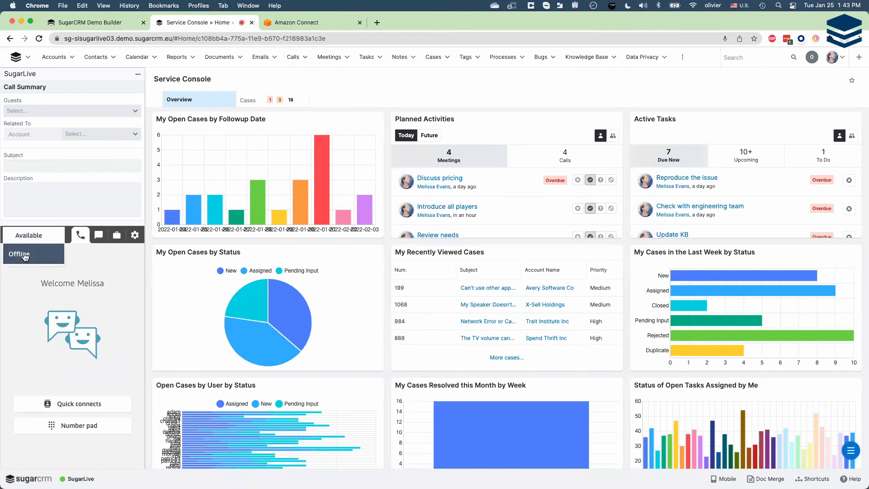
left_click(25, 255)
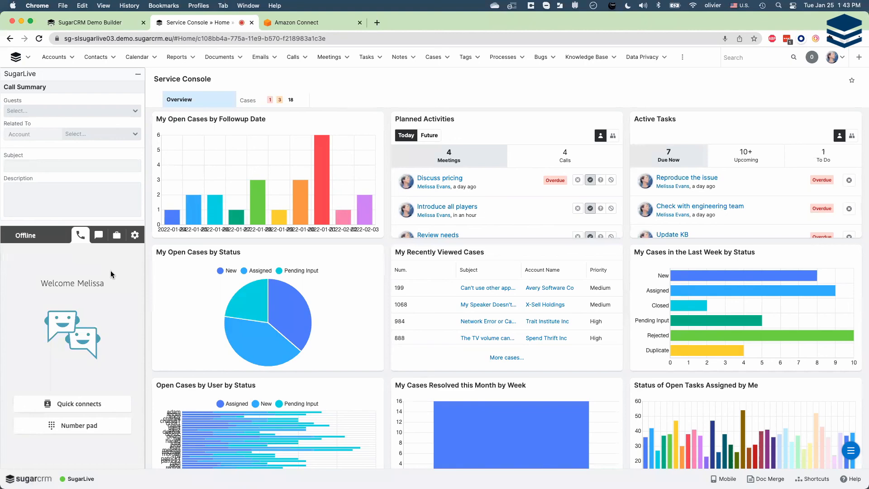
key("super+Tab")
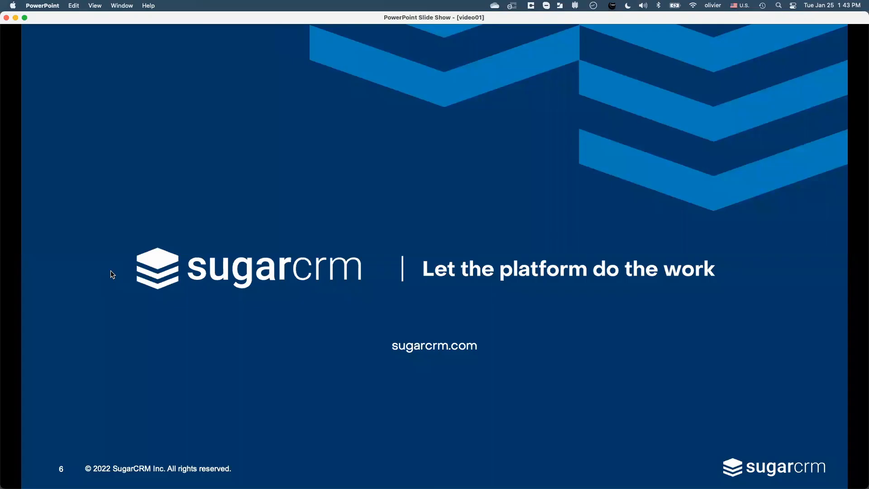